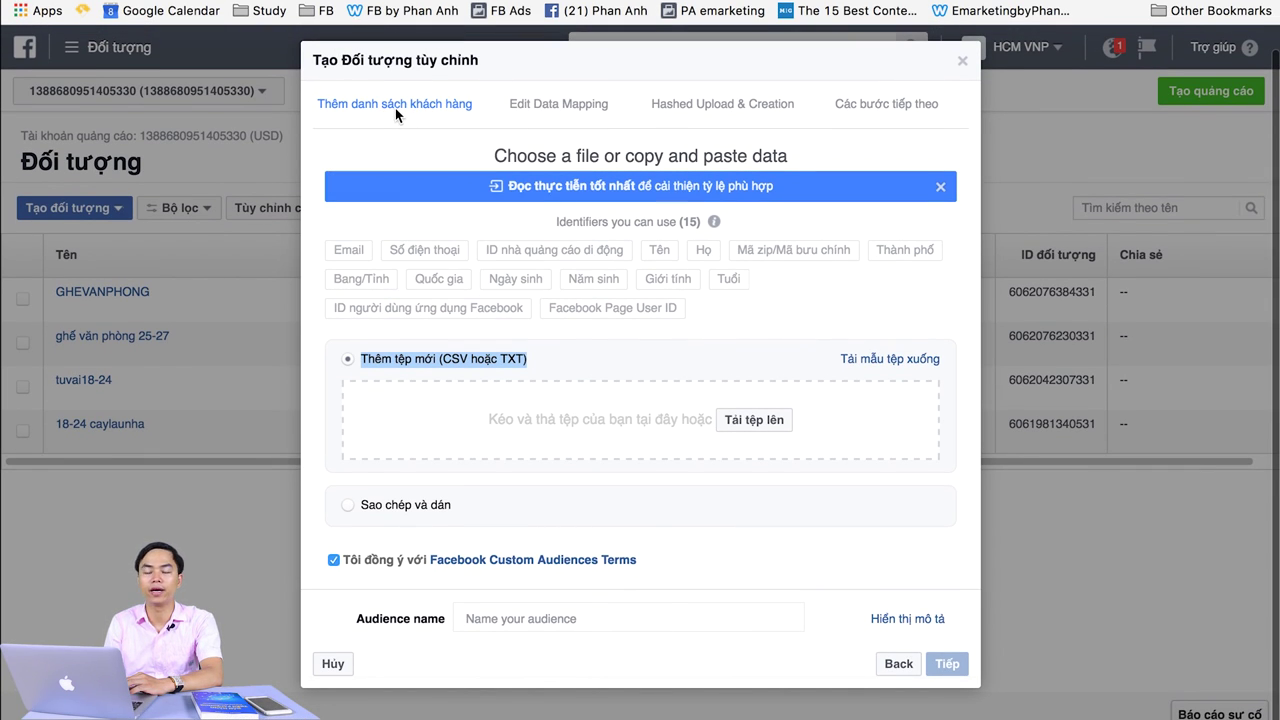
# Step: Cancel the customer file audience and start a new custom audience based on website traffic (Lưu lượng truy cập trang web)
pyautogui.click(508, 617)
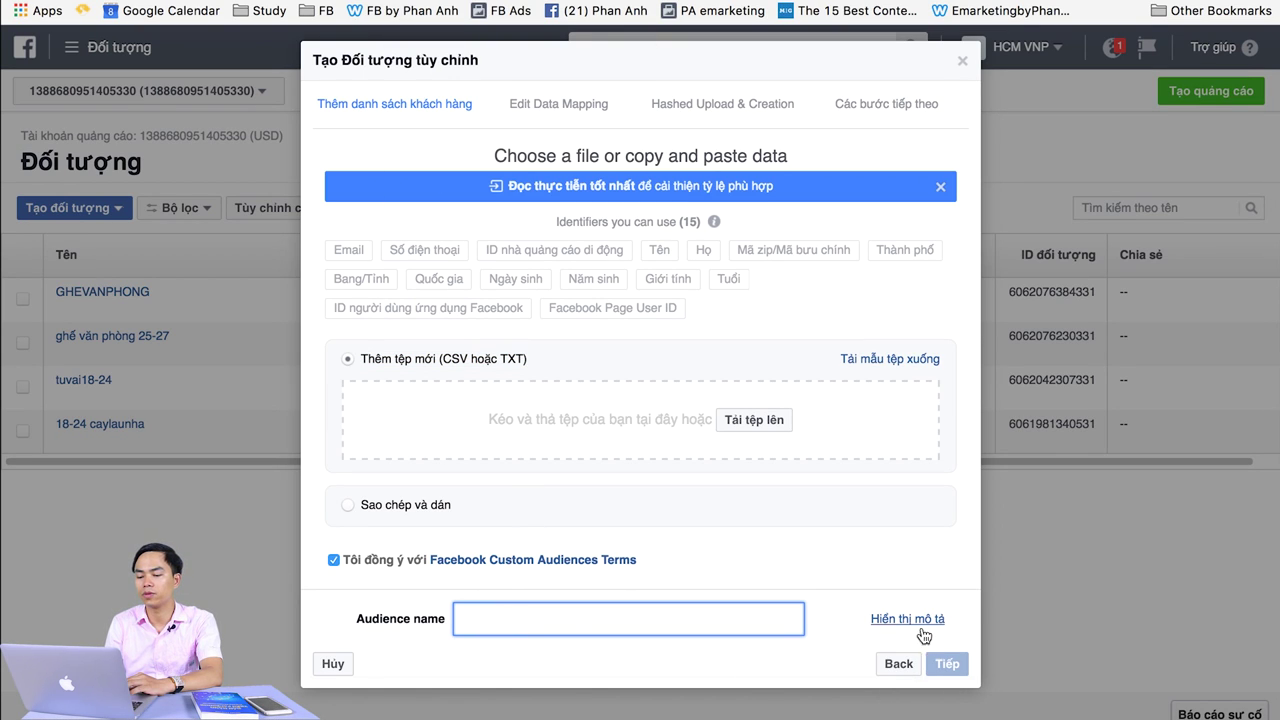
pyautogui.click(332, 665)
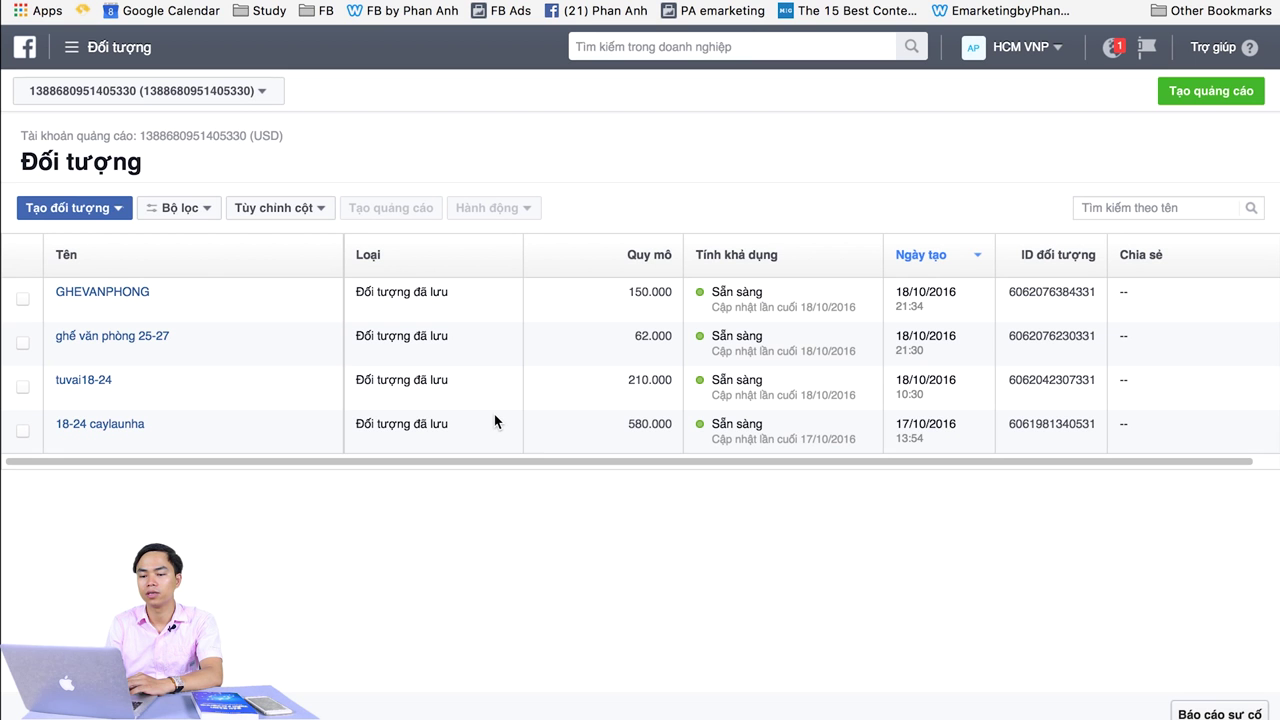
pyautogui.click(108, 207)
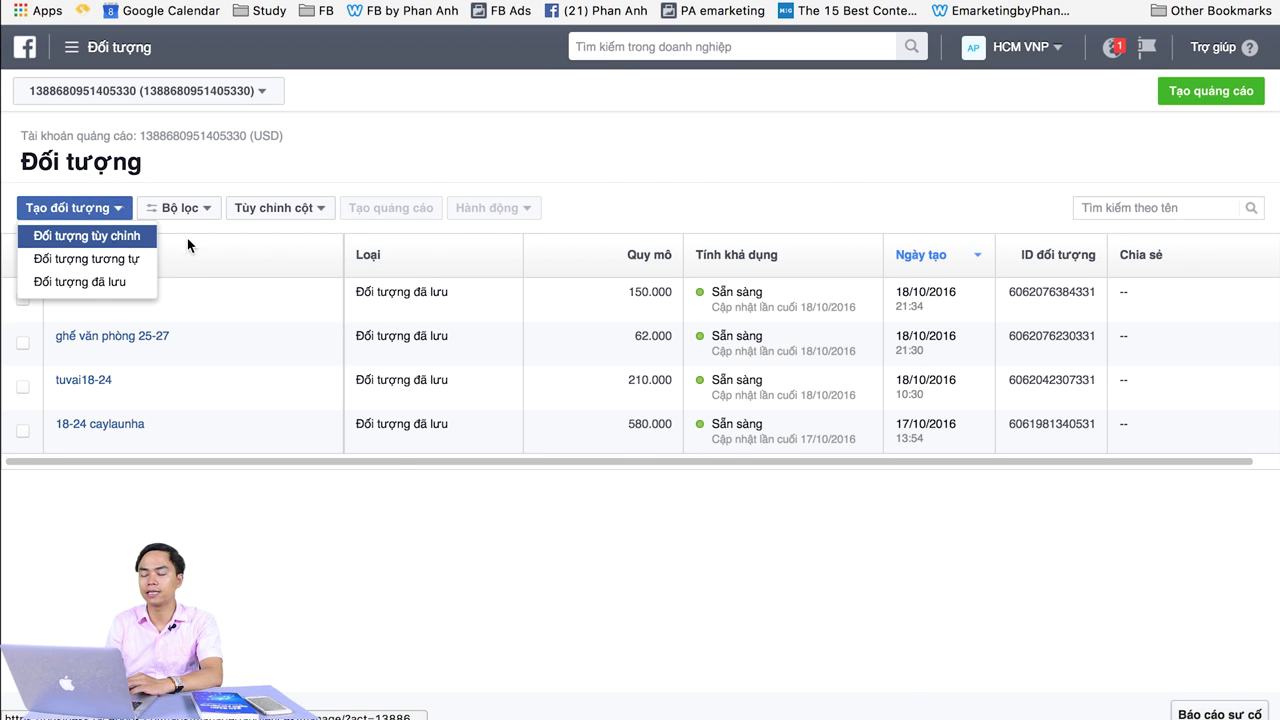
pyautogui.click(100, 235)
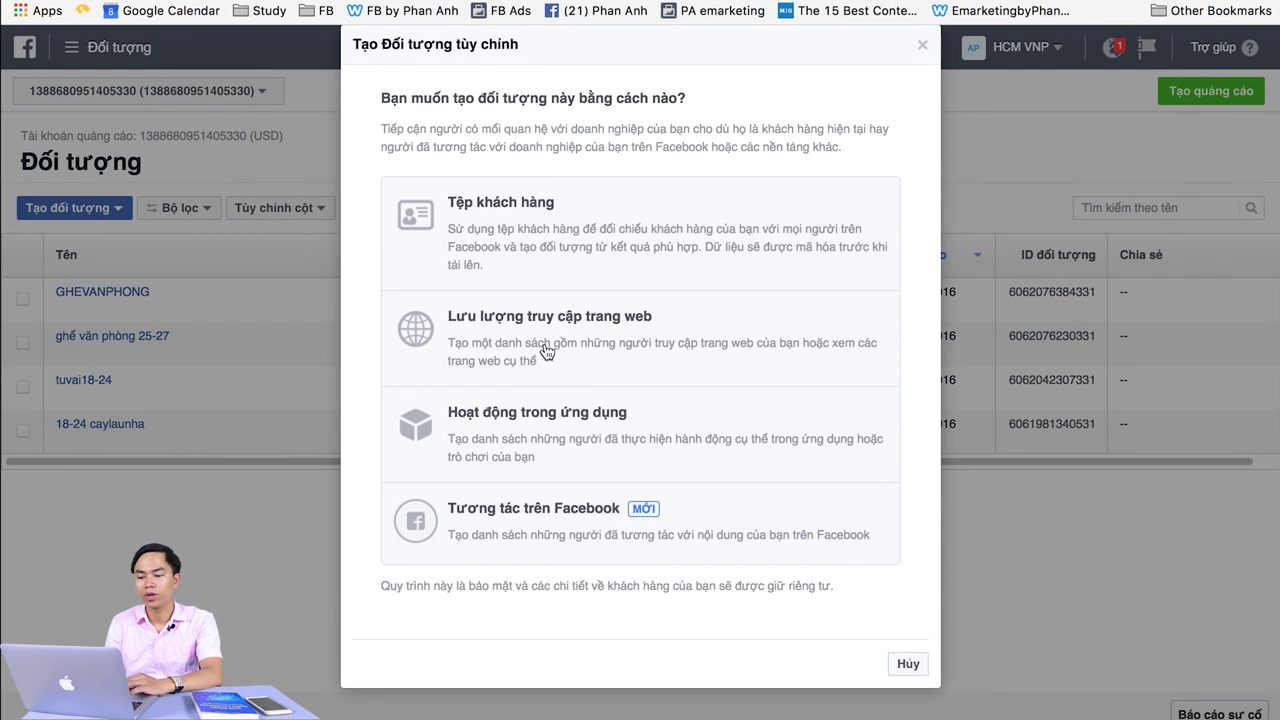
pyautogui.click(511, 346)
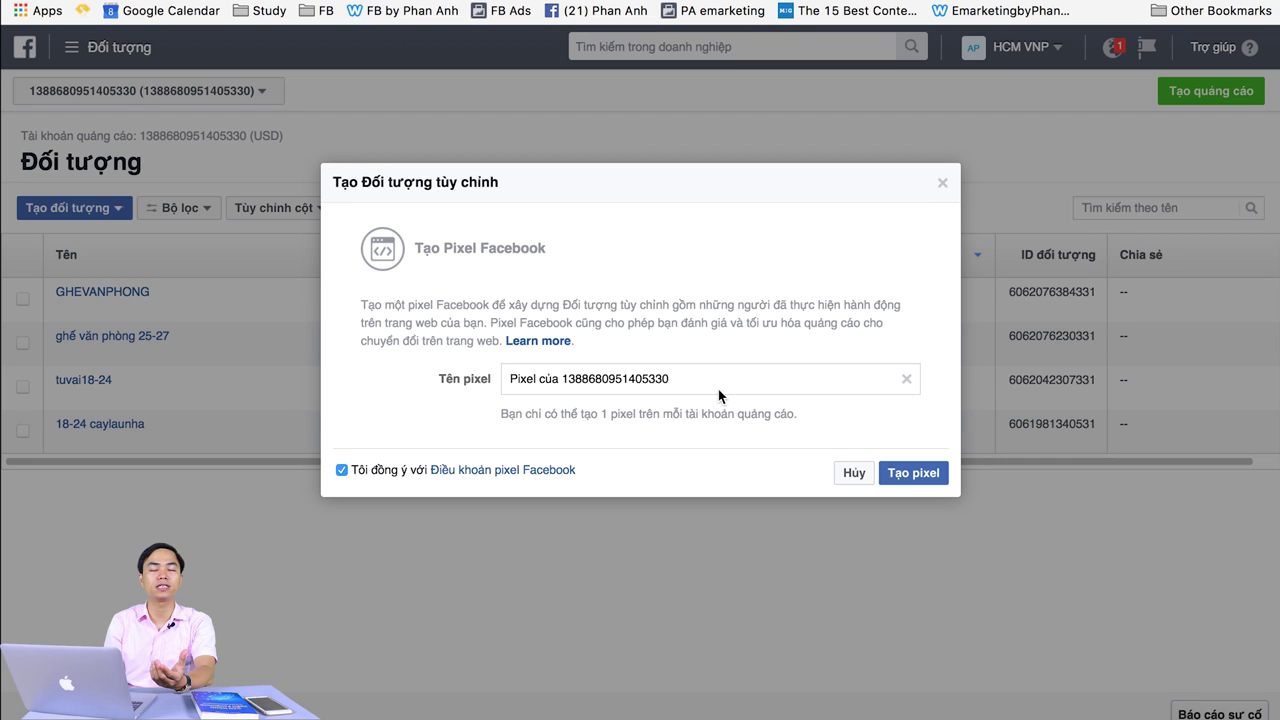
# Step: Create the Facebook pixel under its prefilled name and copy its base code to the clipboard
pyautogui.click(912, 471)
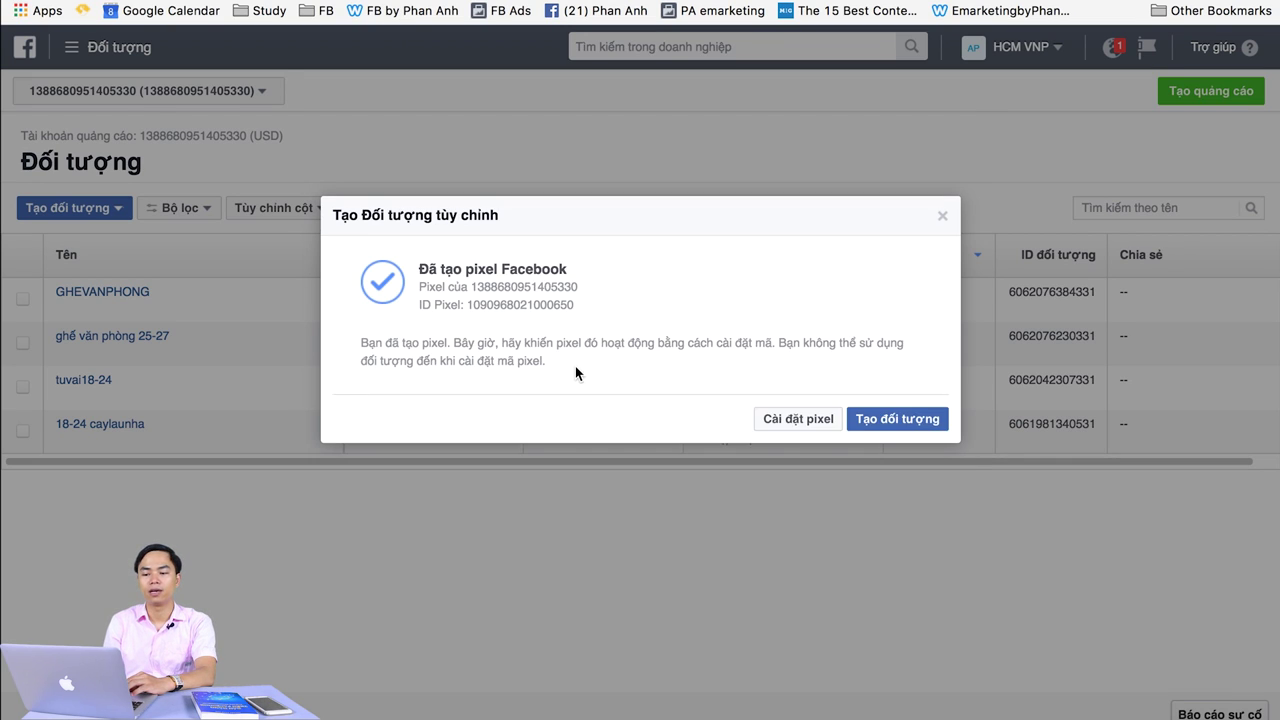
pyautogui.click(798, 422)
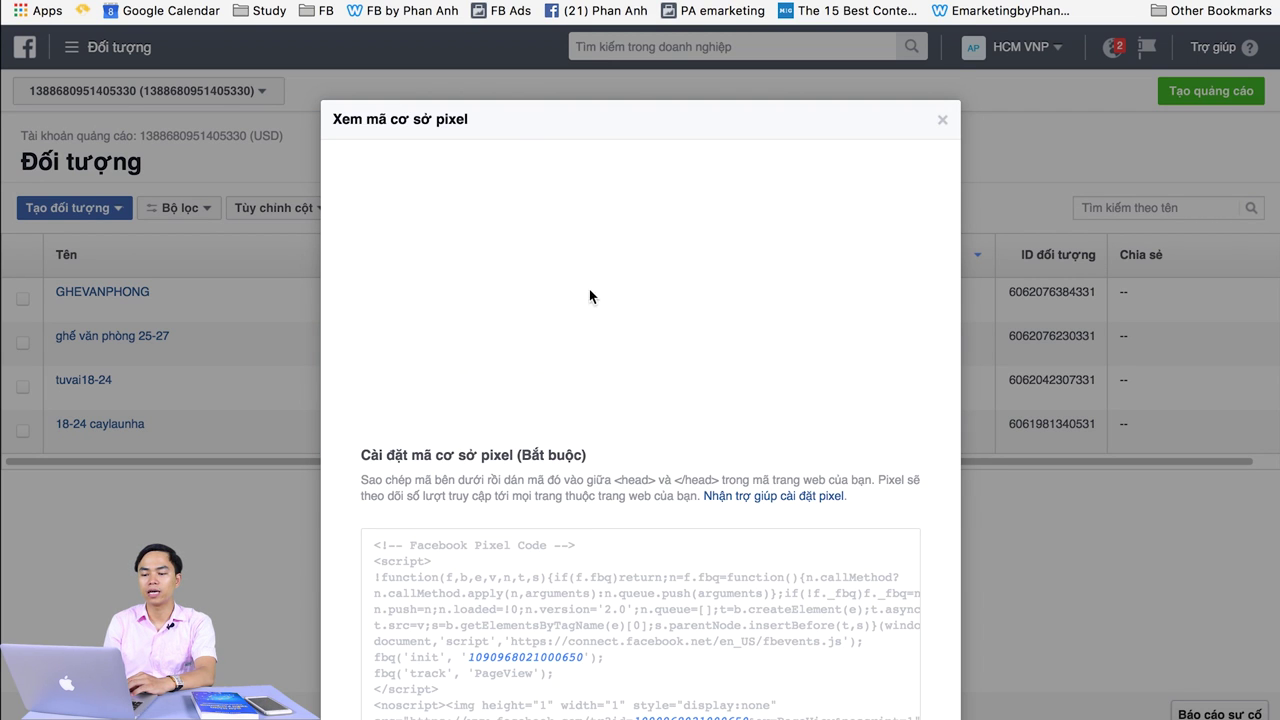
pyautogui.scroll(-3, 716, 339)
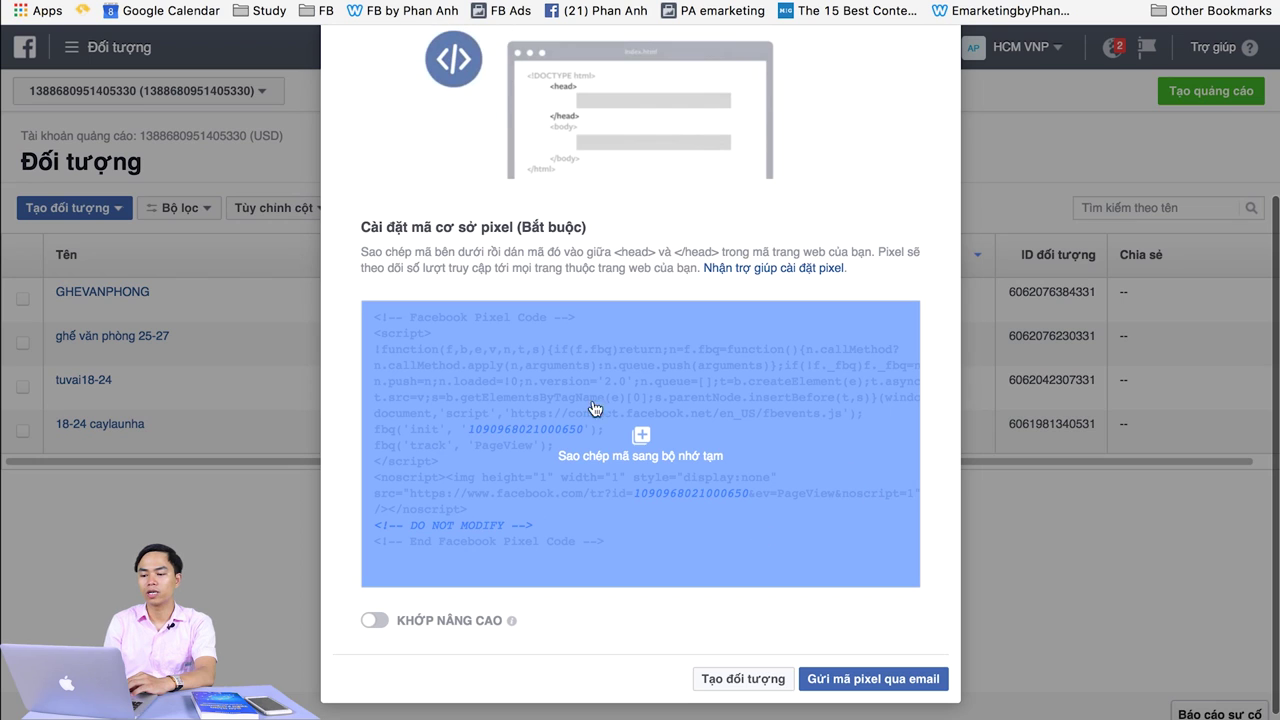
pyautogui.scroll(3, 717, 328)
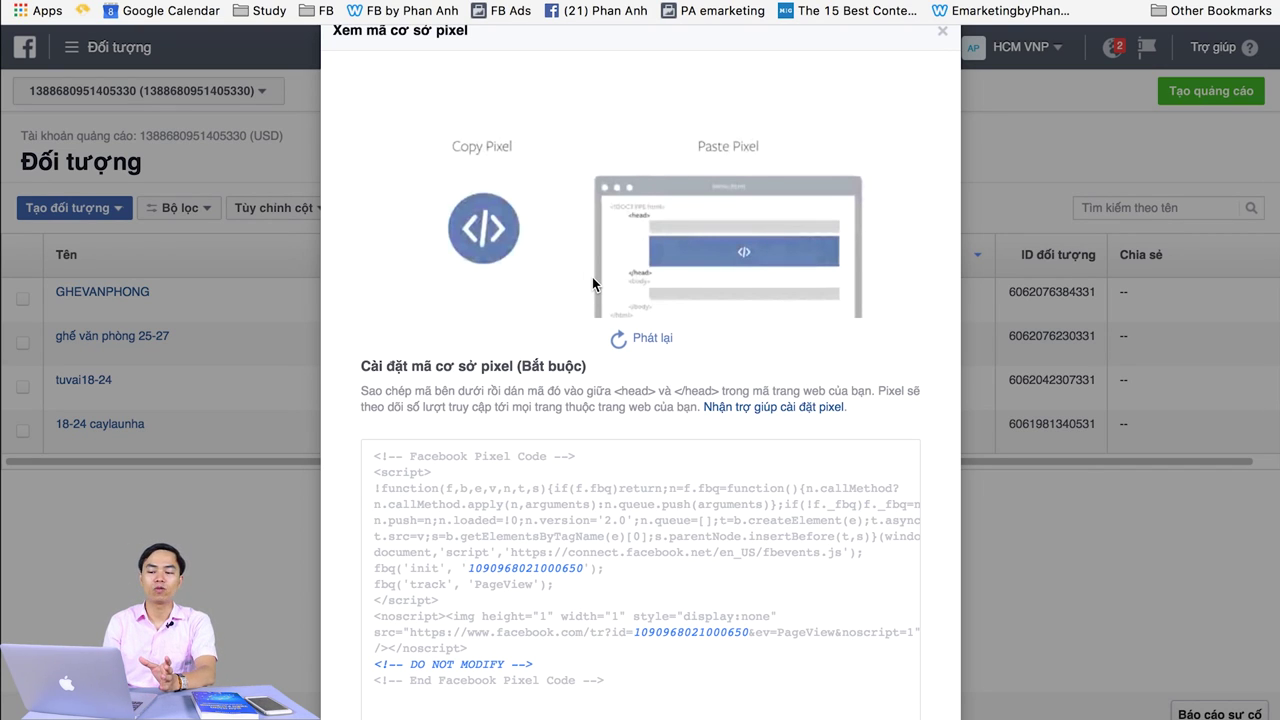
pyautogui.moveTo(361, 391); pyautogui.dragTo(857, 404)
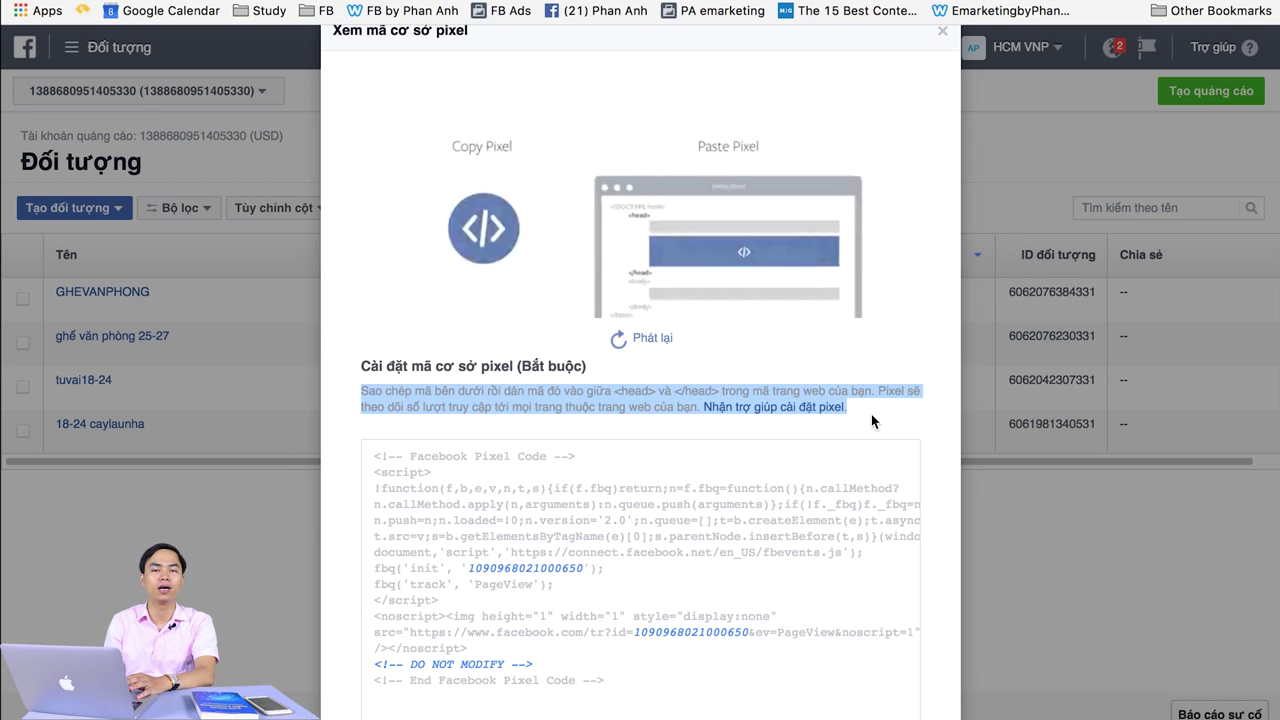
pyautogui.scroll(-3, 871, 414)
pyautogui.moveTo(783, 434)
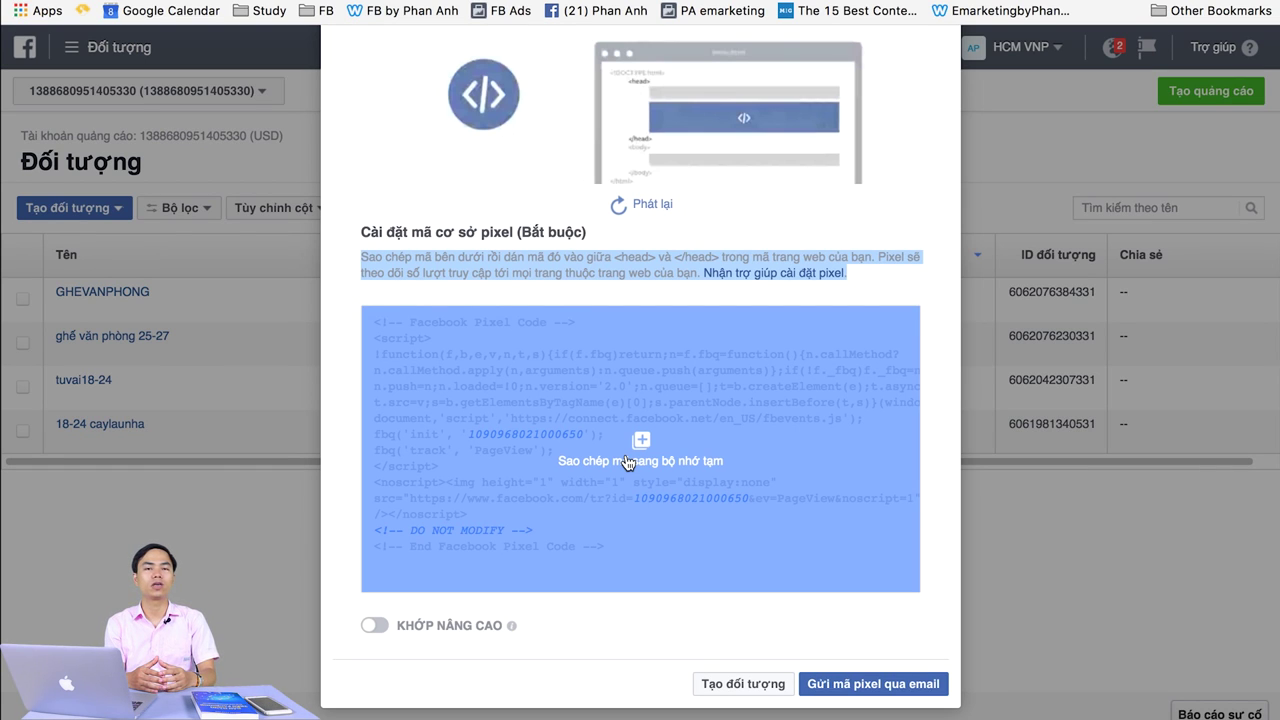
pyautogui.click(627, 462)
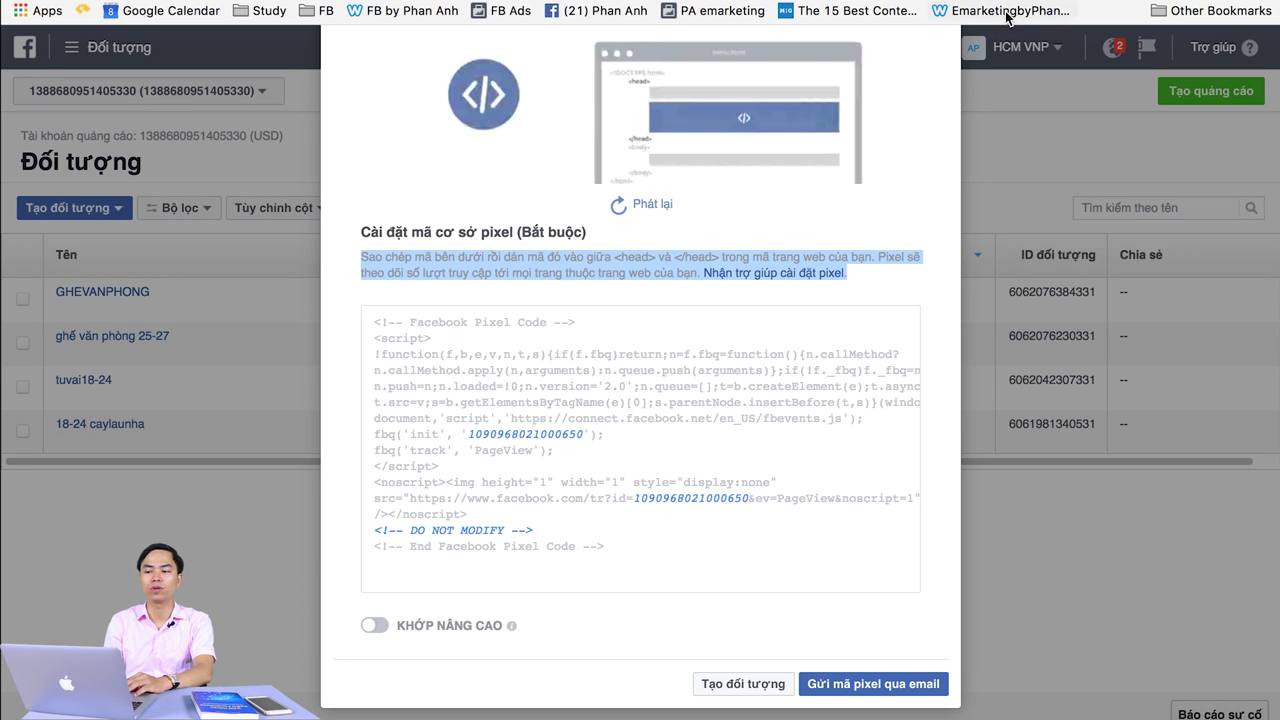
# Step: Open the E-marketing training website and facebook.com in two new browser tabs
pyautogui.press('super+t')
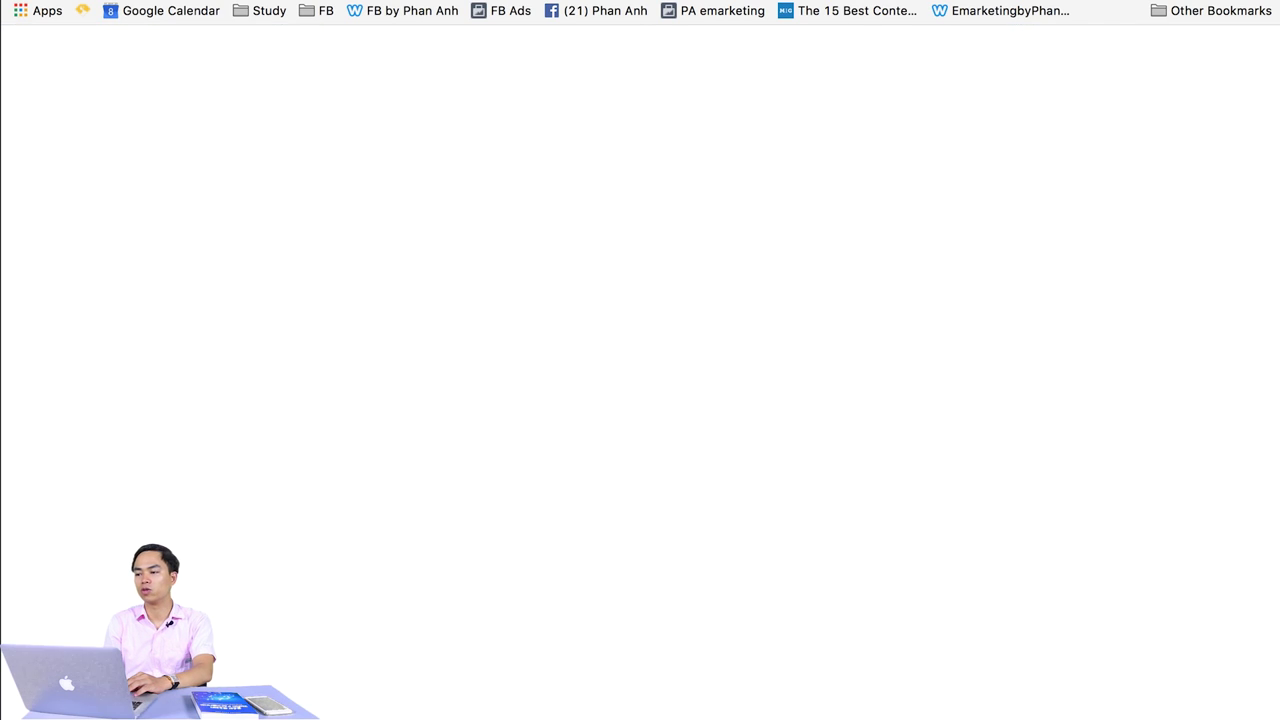
pyautogui.write('phan')
pyautogui.press('Return')
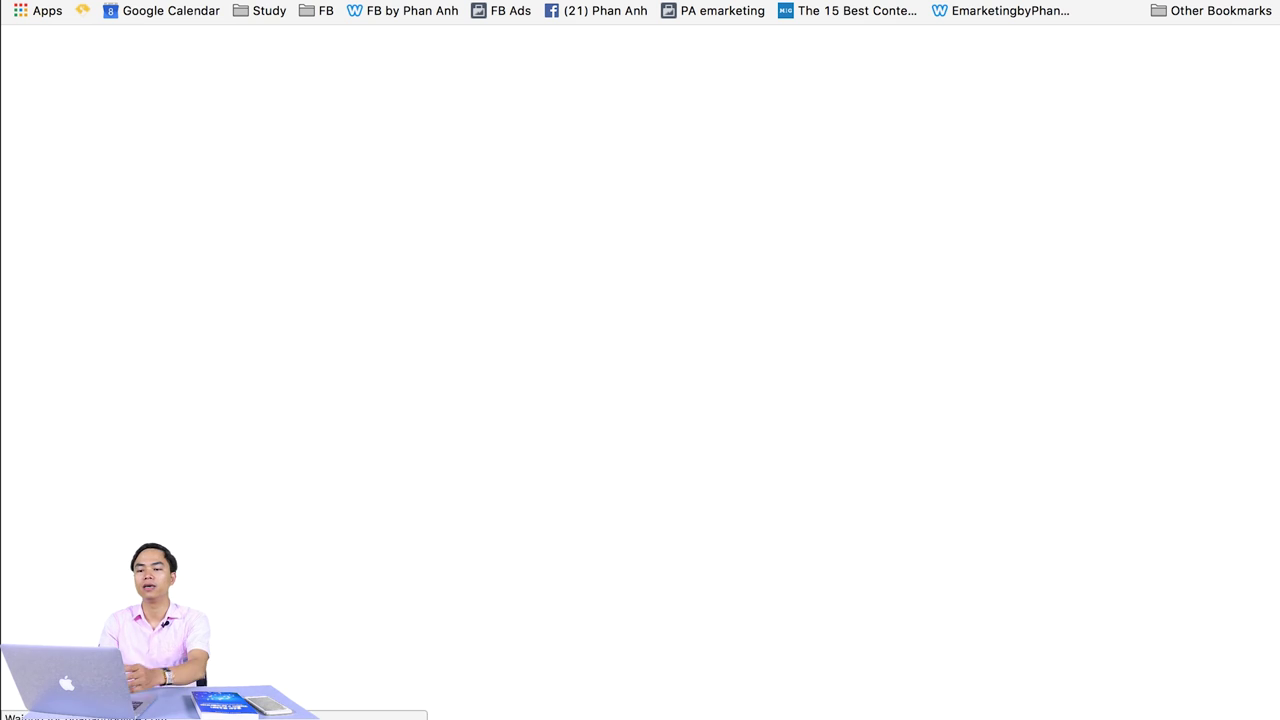
pyautogui.press('super+t')
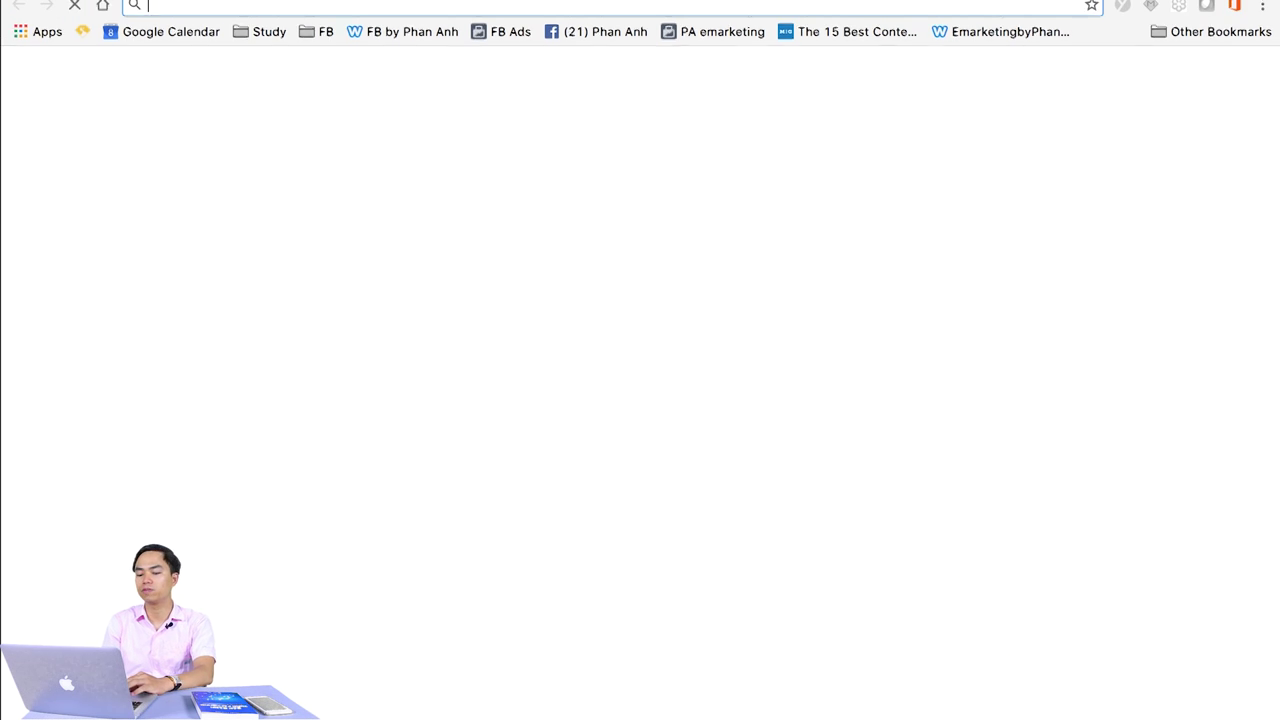
pyautogui.write('facebook.com')
pyautogui.press('Return')
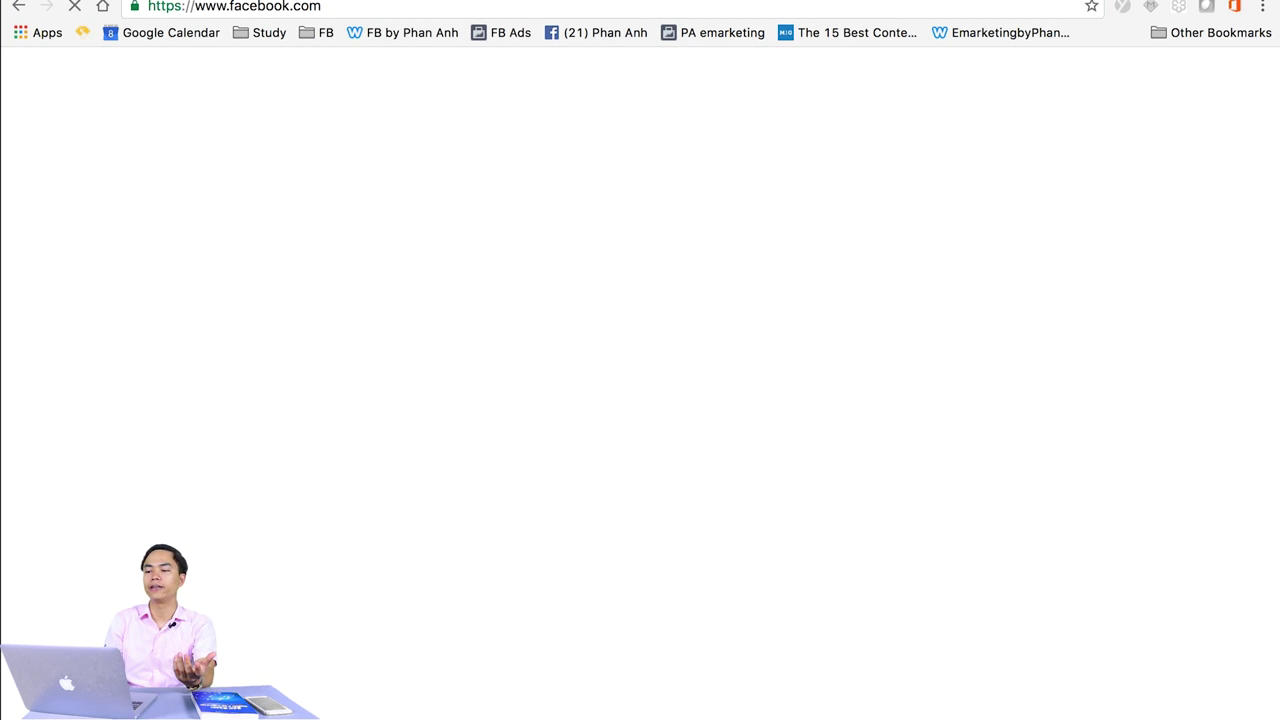
# Step: Look through the home page of the E-marketing training website, including its featured courses
pyautogui.press('super+w')
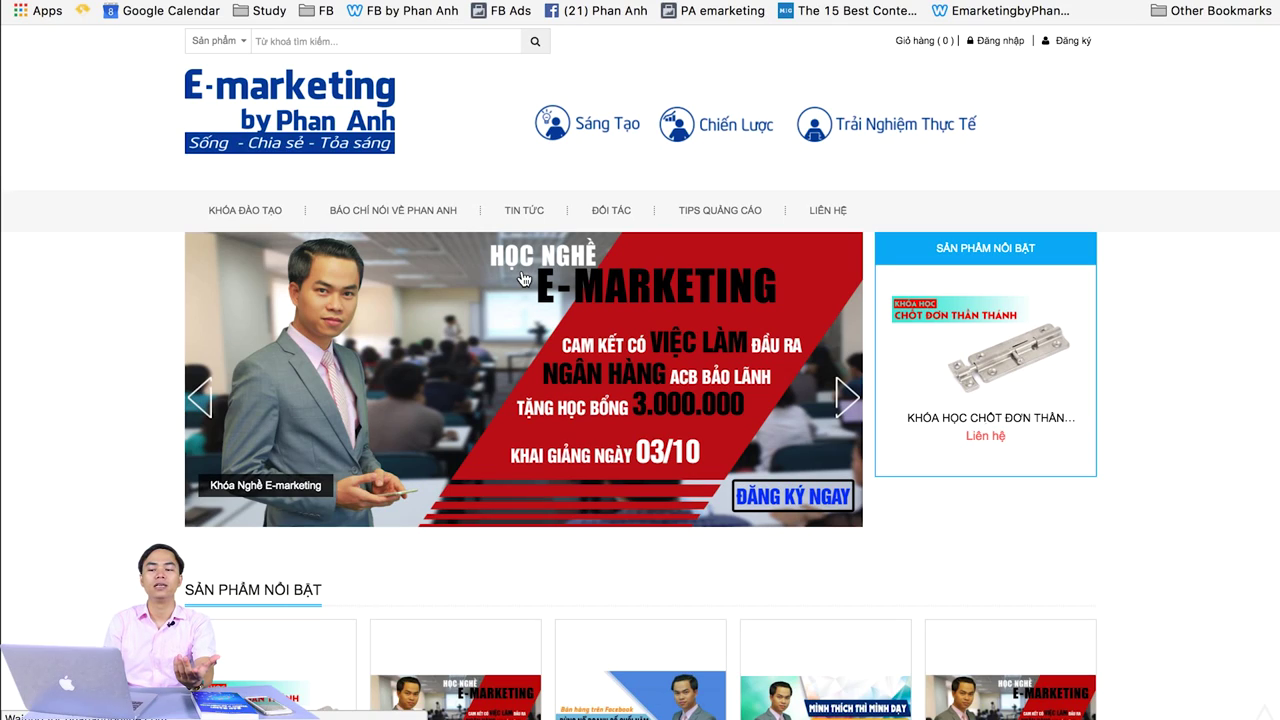
pyautogui.scroll(-5, 120, 230)
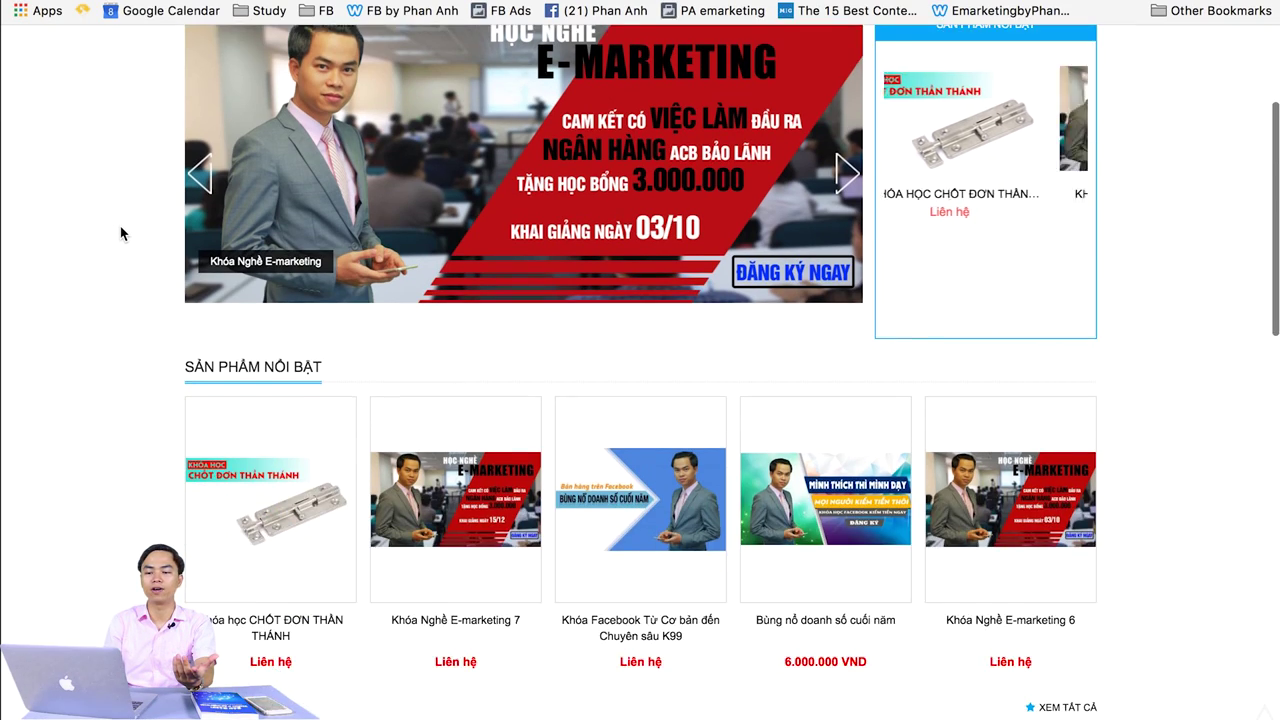
pyautogui.scroll(-10, 120, 226)
pyautogui.scroll(15, 120, 226)
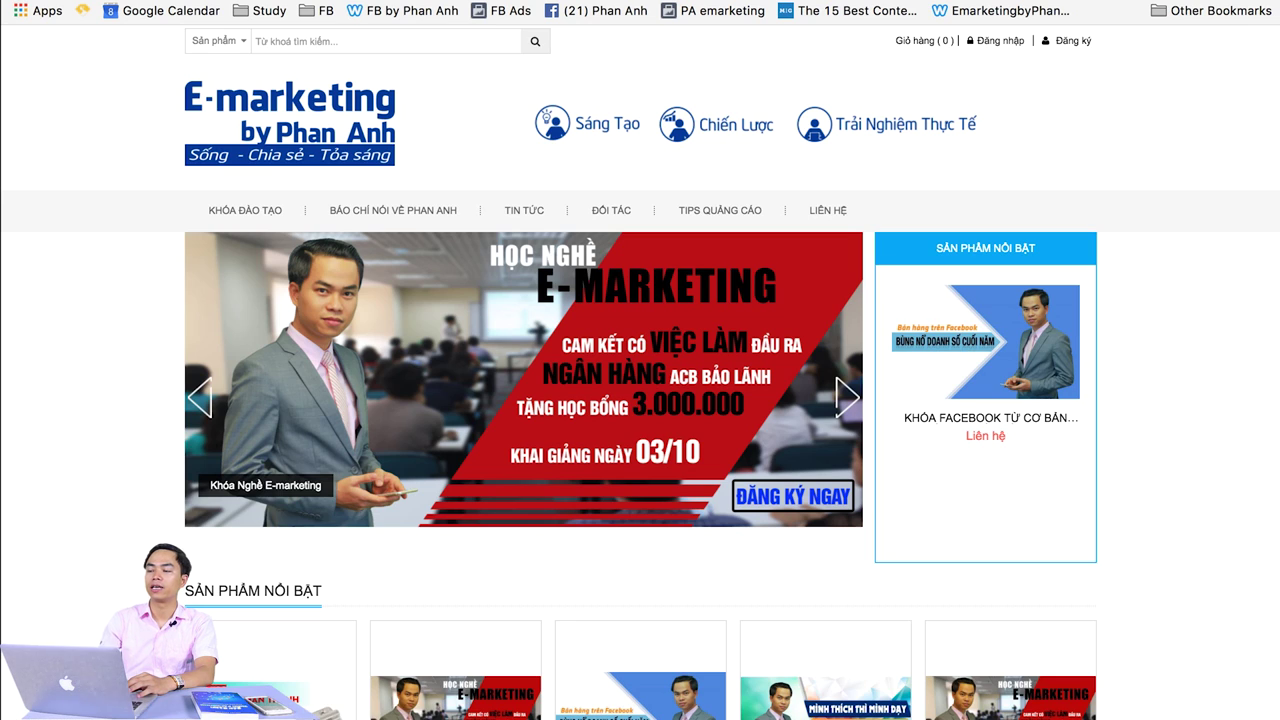
# Step: Switch to the Facebook news feed and view the account owner's profile page
pyautogui.click(363, 212)
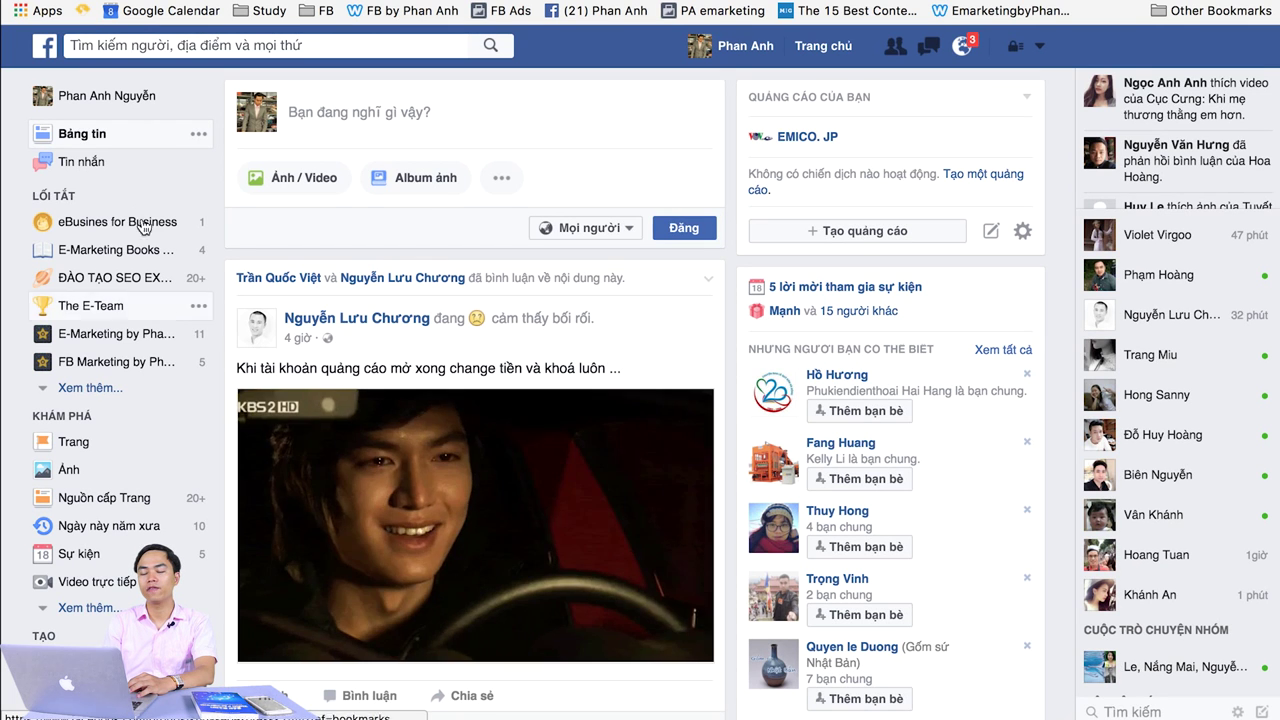
pyautogui.click(62, 95)
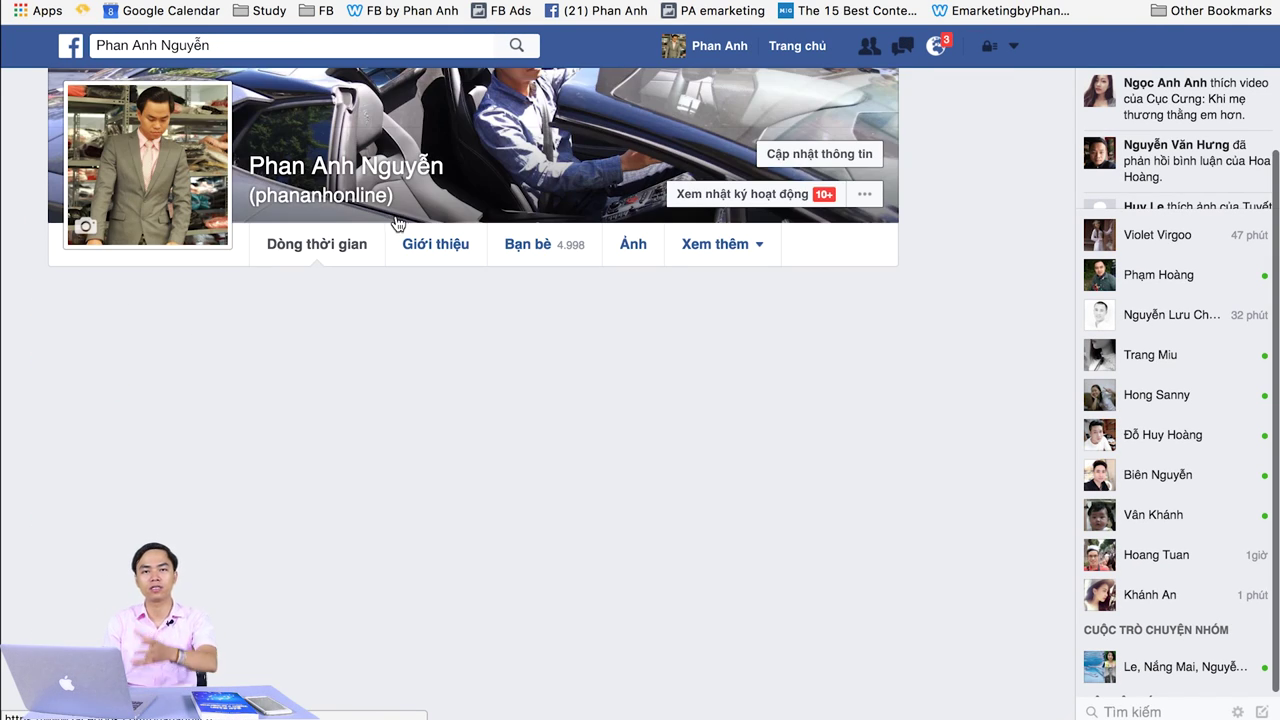
pyautogui.scroll(-3, 689, 360)
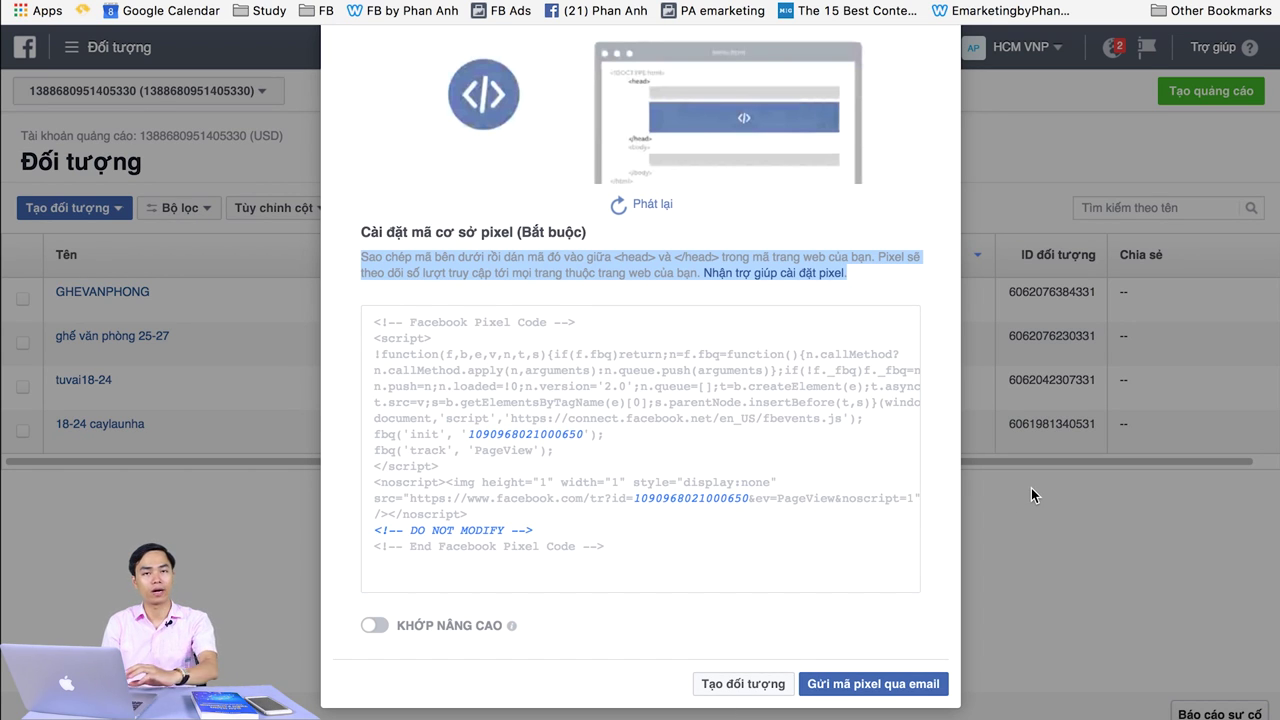
# Step: Start creating an audience from the new pixel and set its website traffic to Kết hợp tùy chỉnh
pyautogui.scroll(-1, 899, 648)
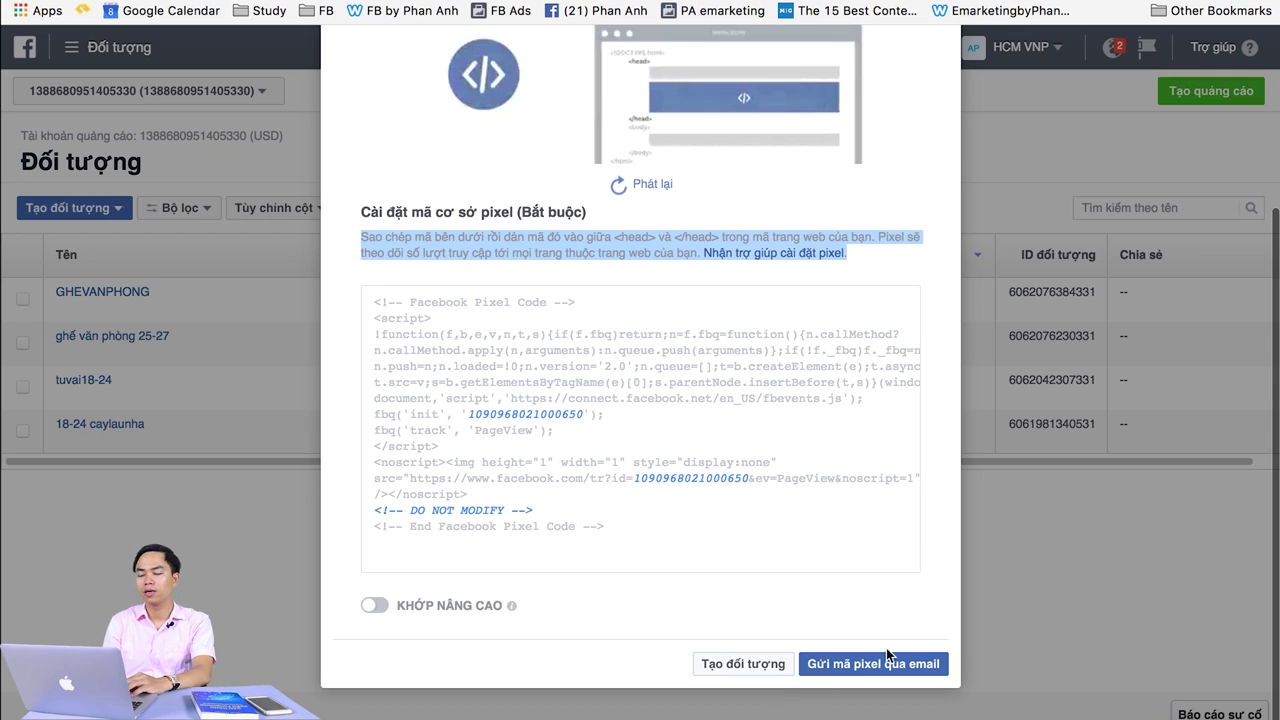
pyautogui.click(743, 664)
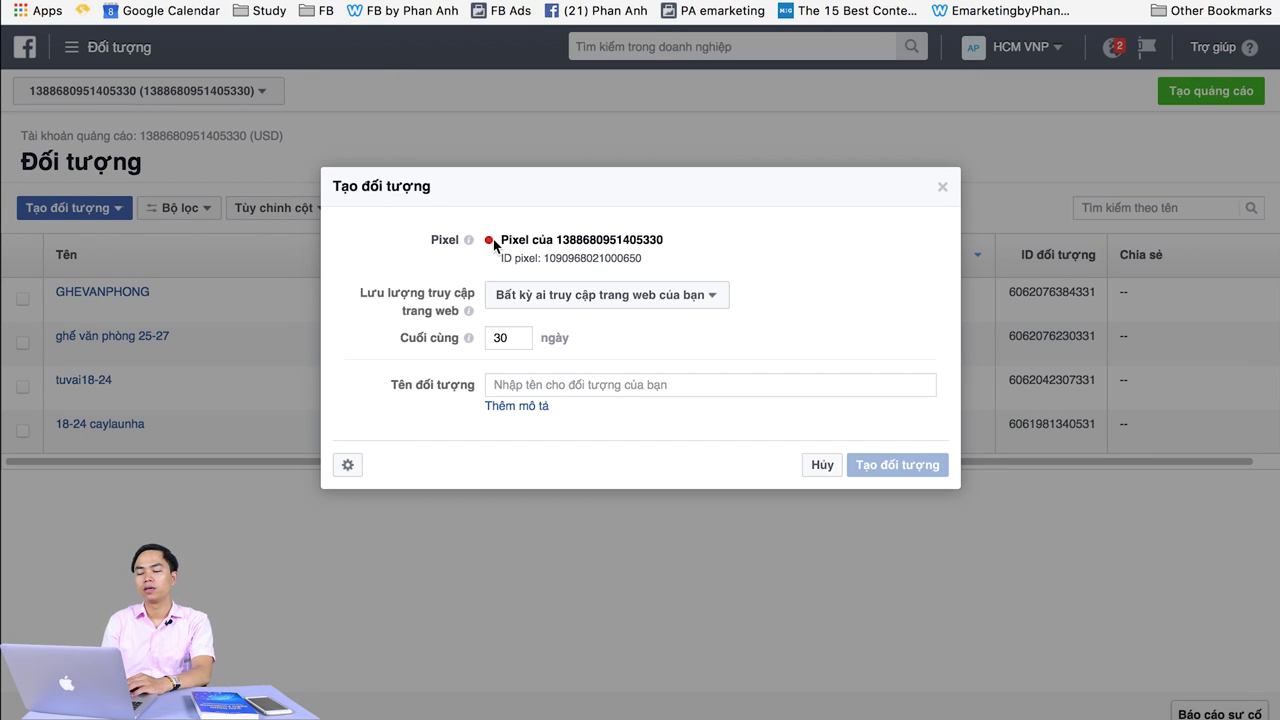
pyautogui.press('super+equal')
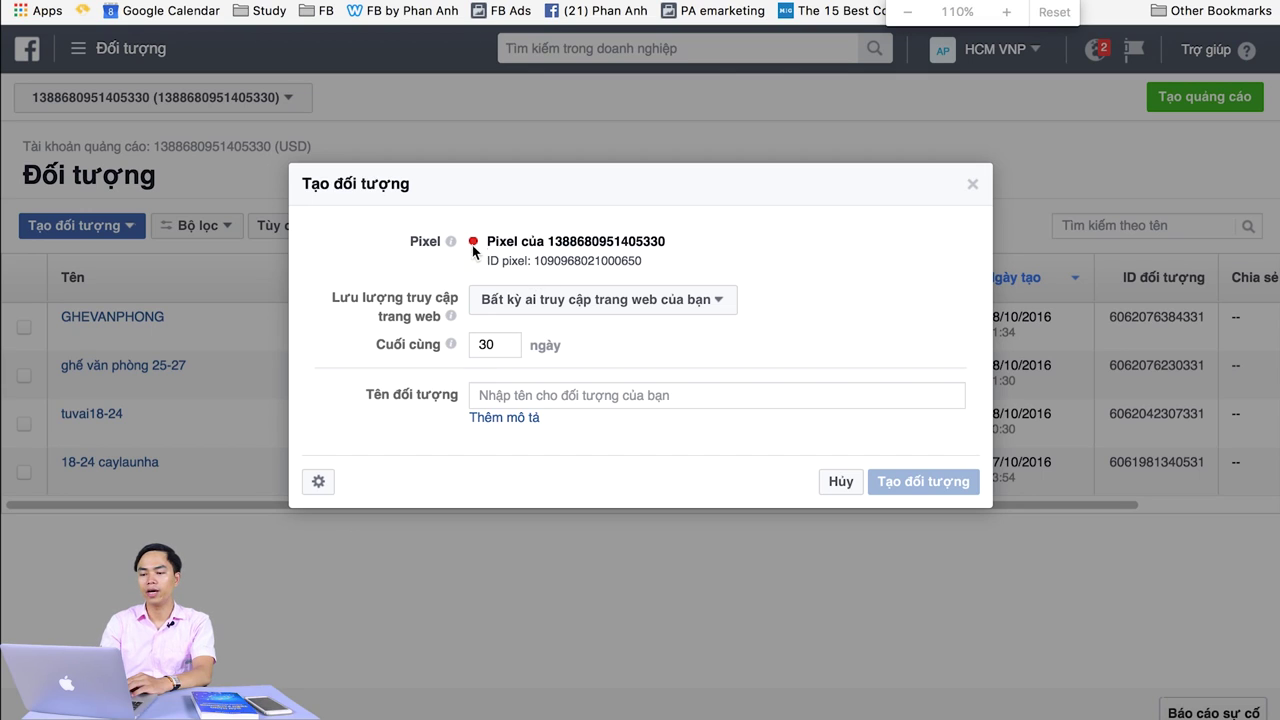
pyautogui.moveTo(542, 240); pyautogui.dragTo(704, 240)
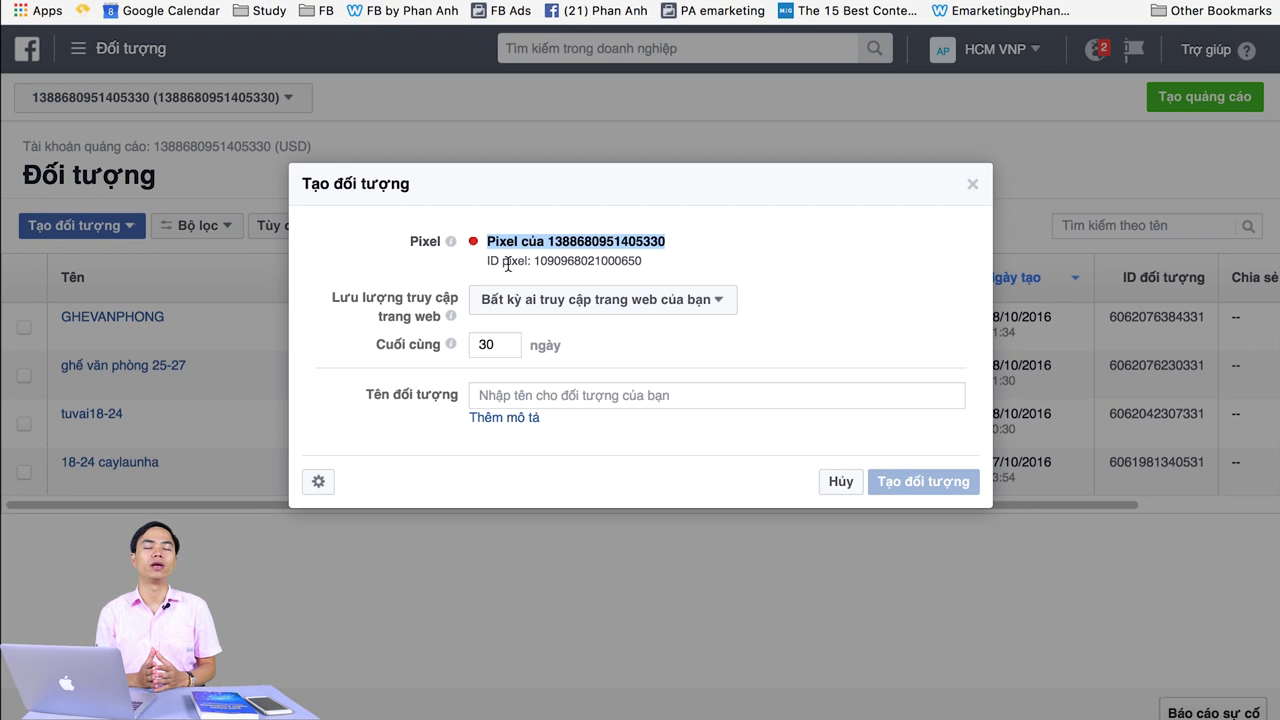
pyautogui.click(594, 313)
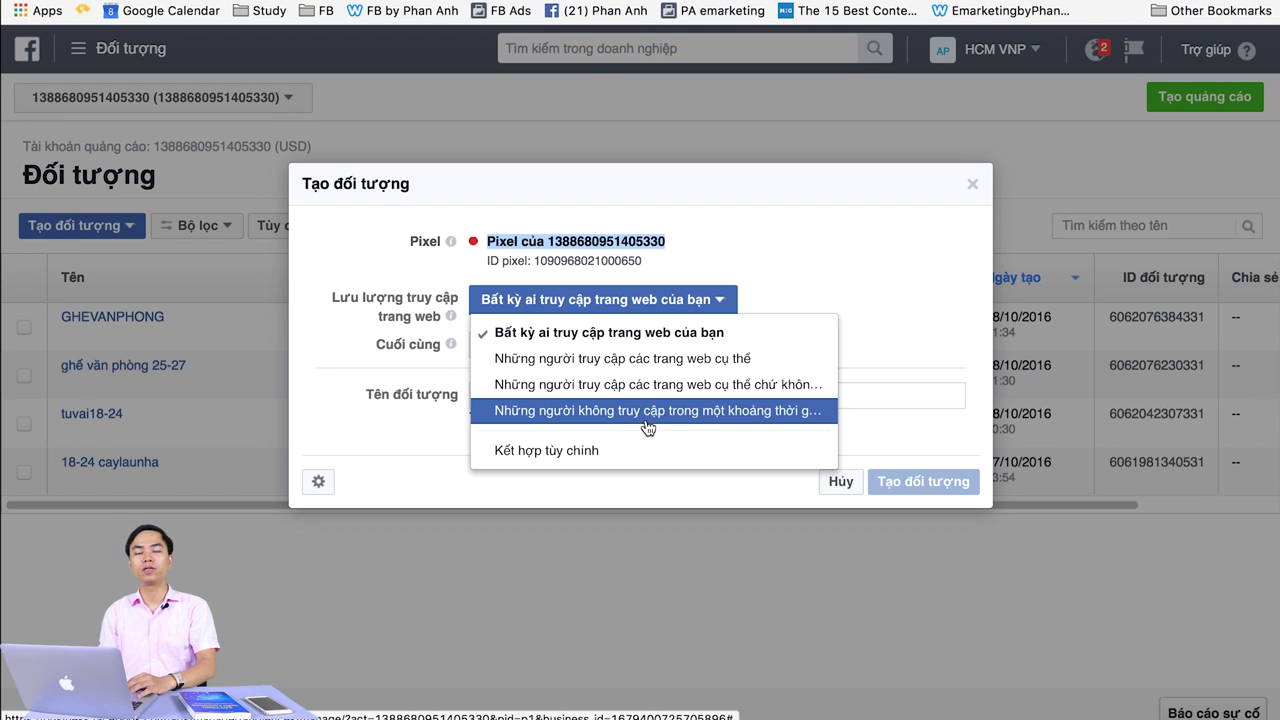
pyautogui.click(548, 452)
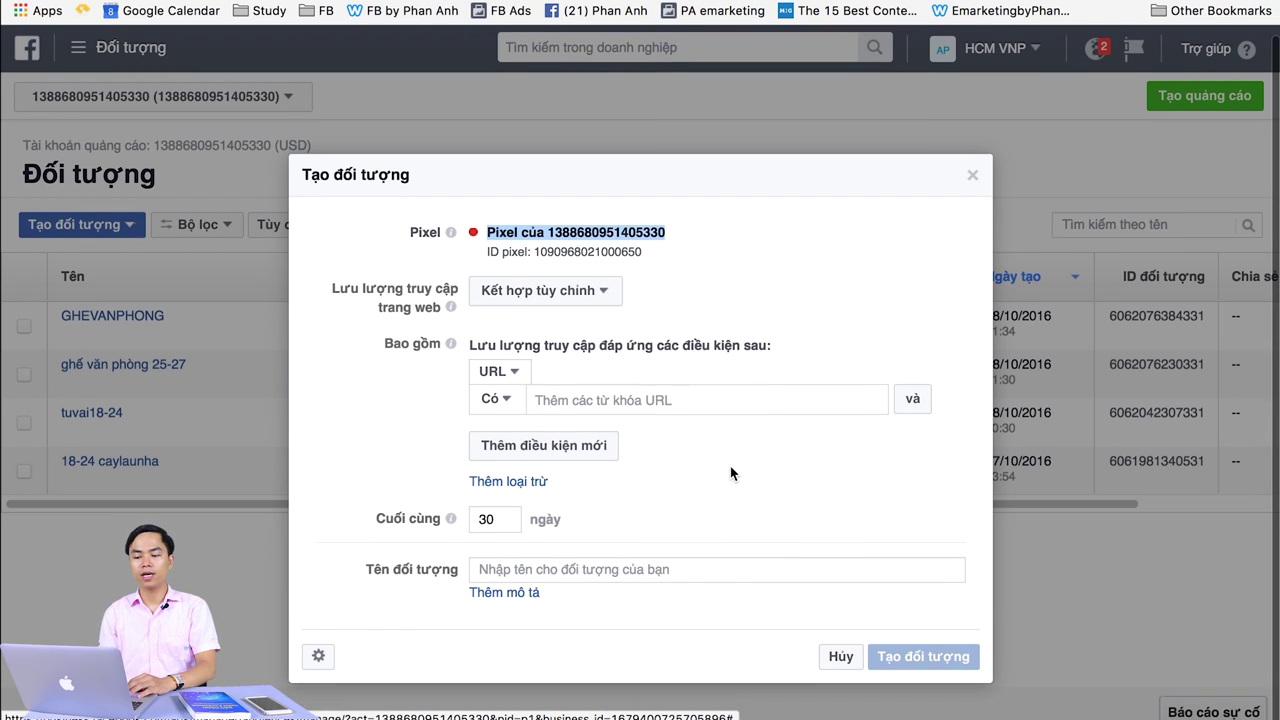
# Step: Add a second URL inclusion condition and a URL exclusion condition (Loại trừ) to the audience
pyautogui.click(565, 455)
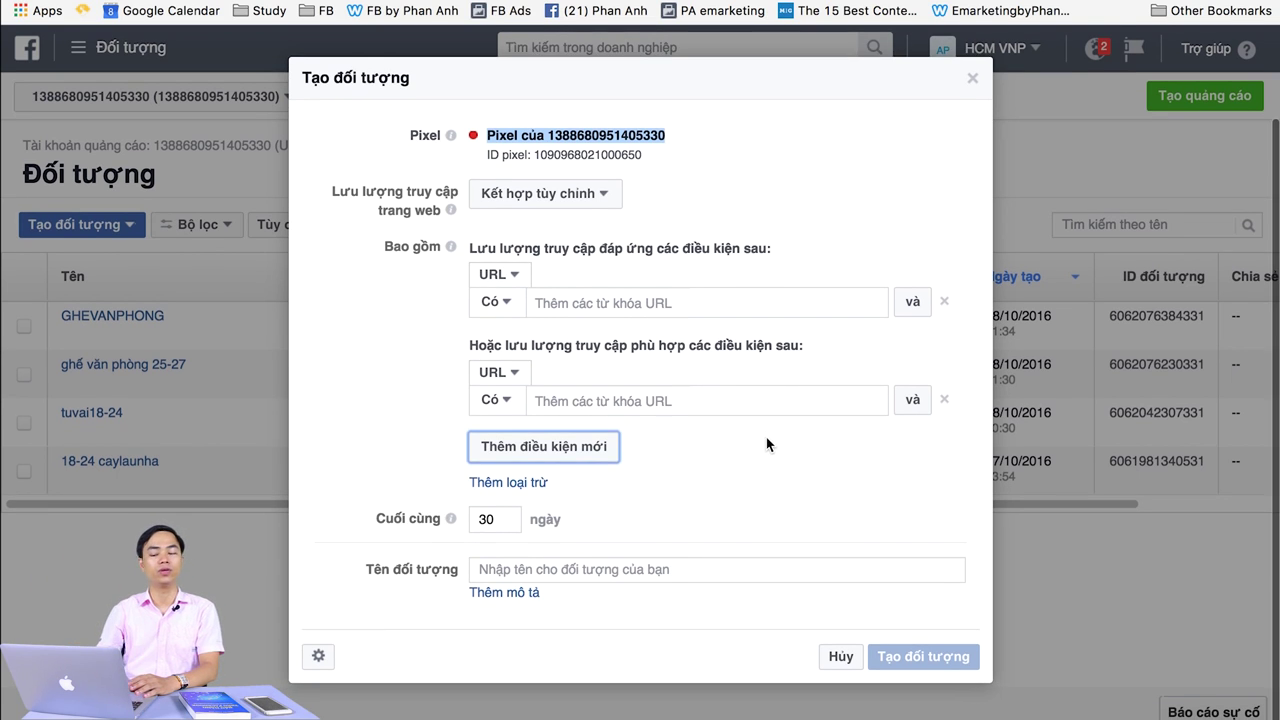
pyautogui.click(508, 504)
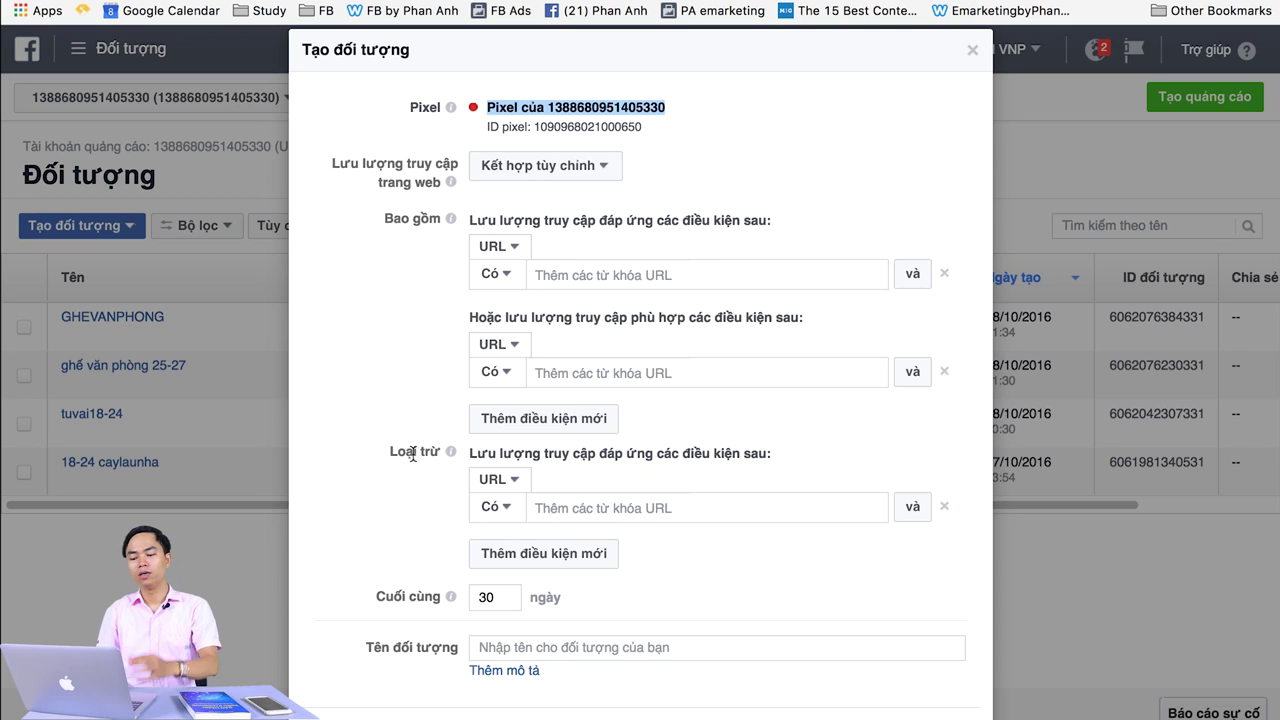
pyautogui.scroll(-2, 412, 453)
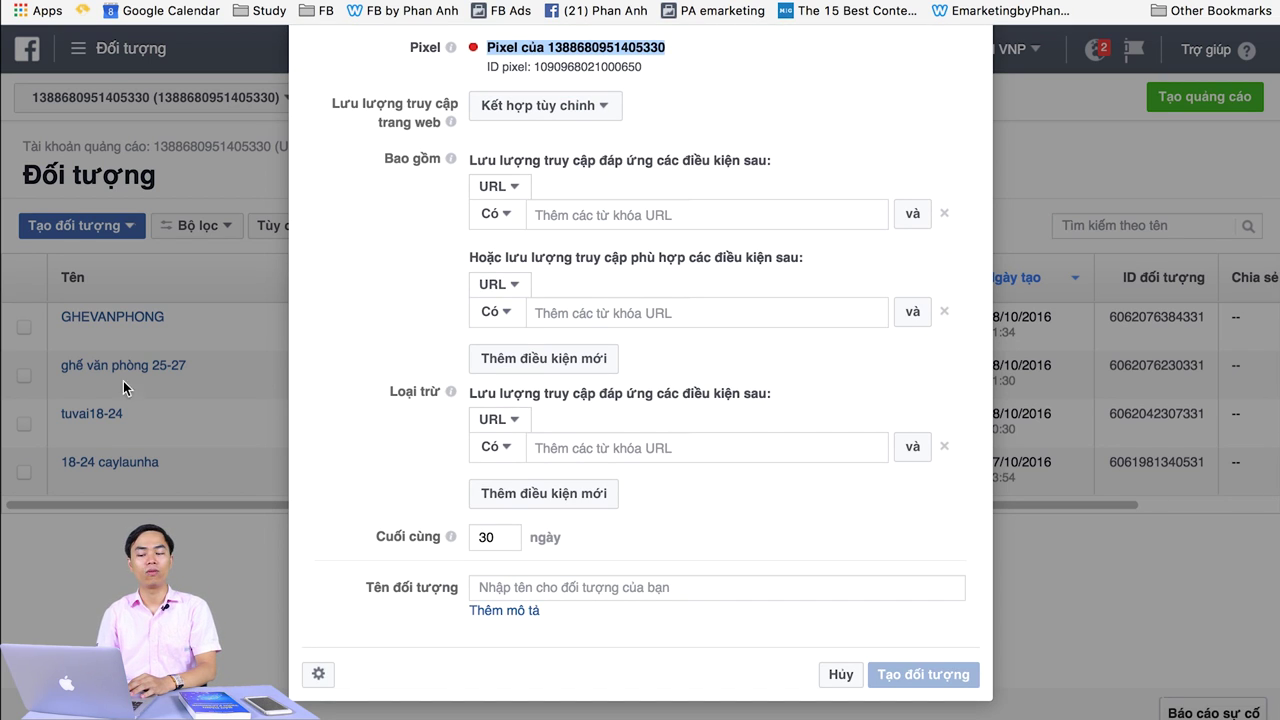
pyautogui.scroll(-1, 338, 337)
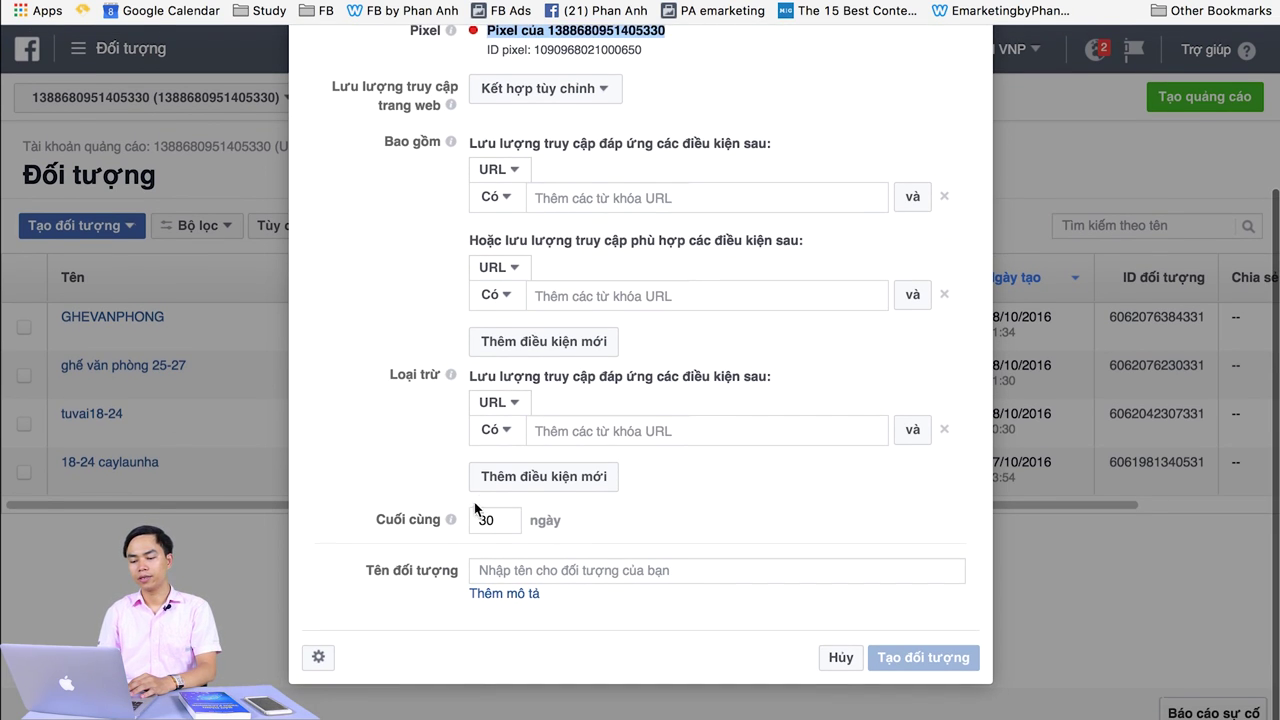
# Step: Set the audience's look-back period (Cuối cùng) to 60 days
pyautogui.moveTo(451, 523)
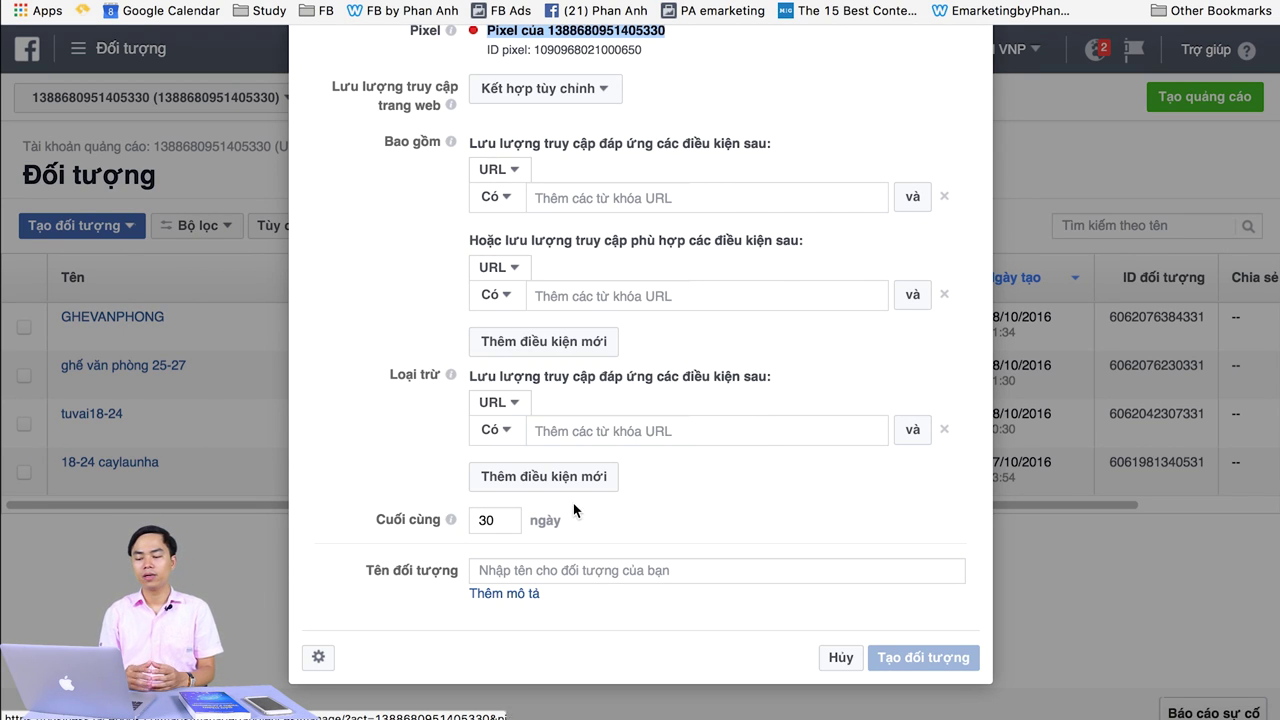
pyautogui.click(492, 520)
pyautogui.press('BackSpace')
pyautogui.press('BackSpace')
pyautogui.write('60')
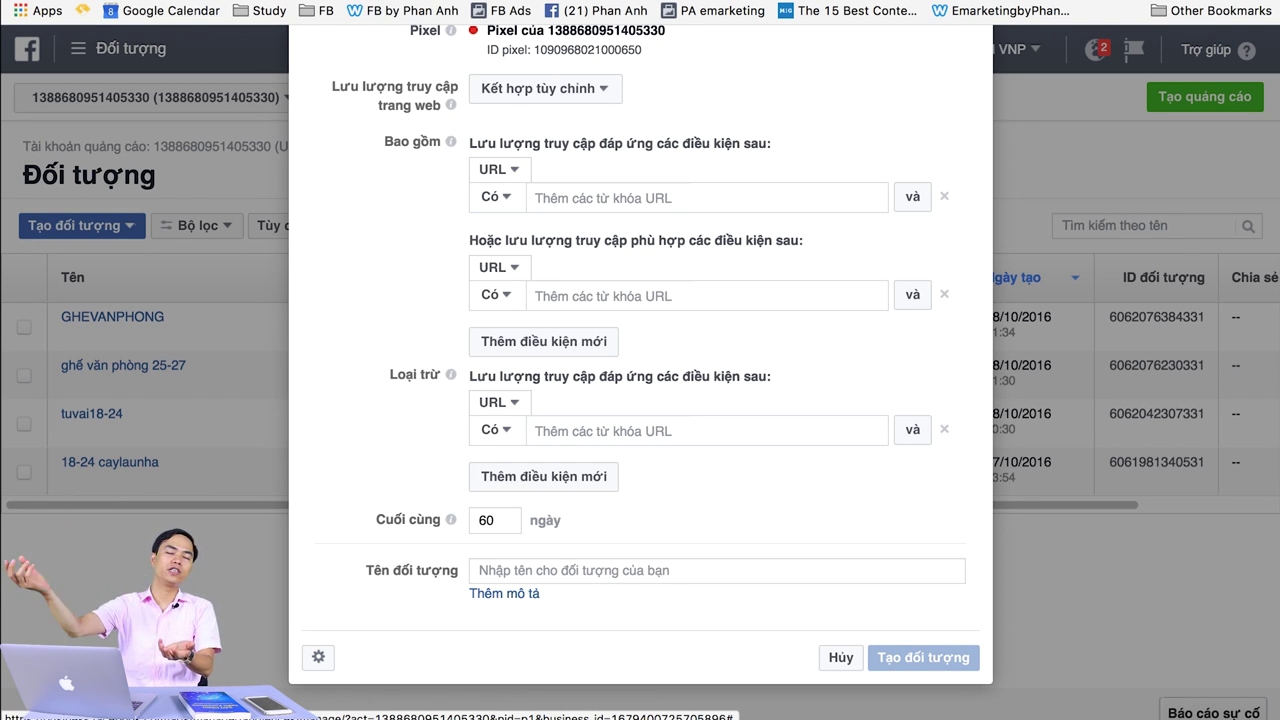
pyautogui.click(493, 520)
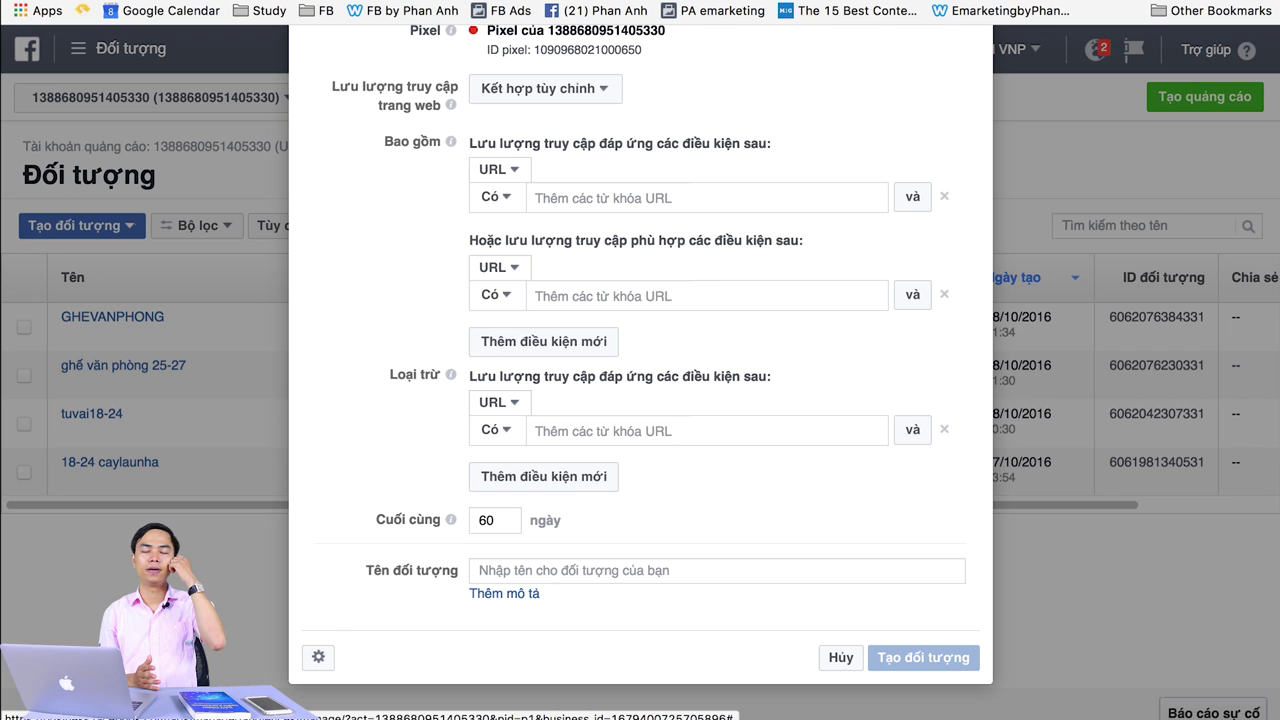
# Step: Name the audience "truy cập website phananhonline.com" and discard the audience draft
pyautogui.scroll(-1, 535, 595)
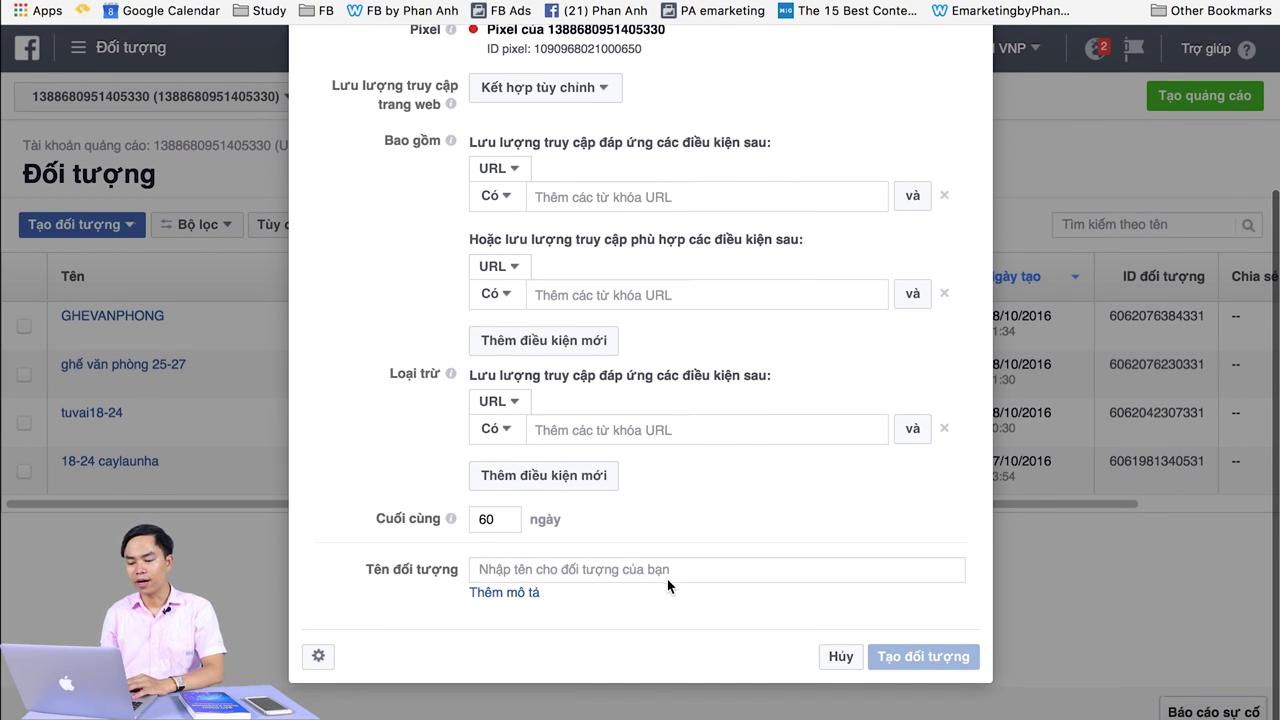
pyautogui.click(610, 567)
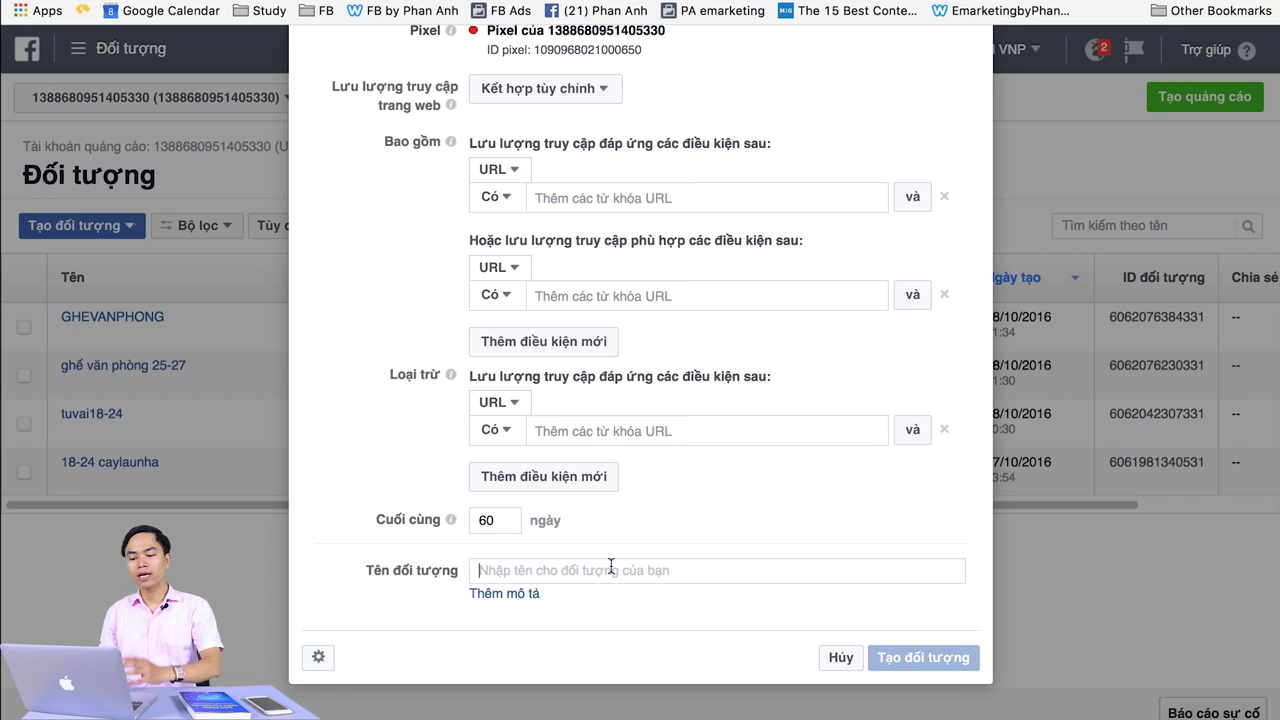
pyautogui.write('truy cập website phananhonline.com')
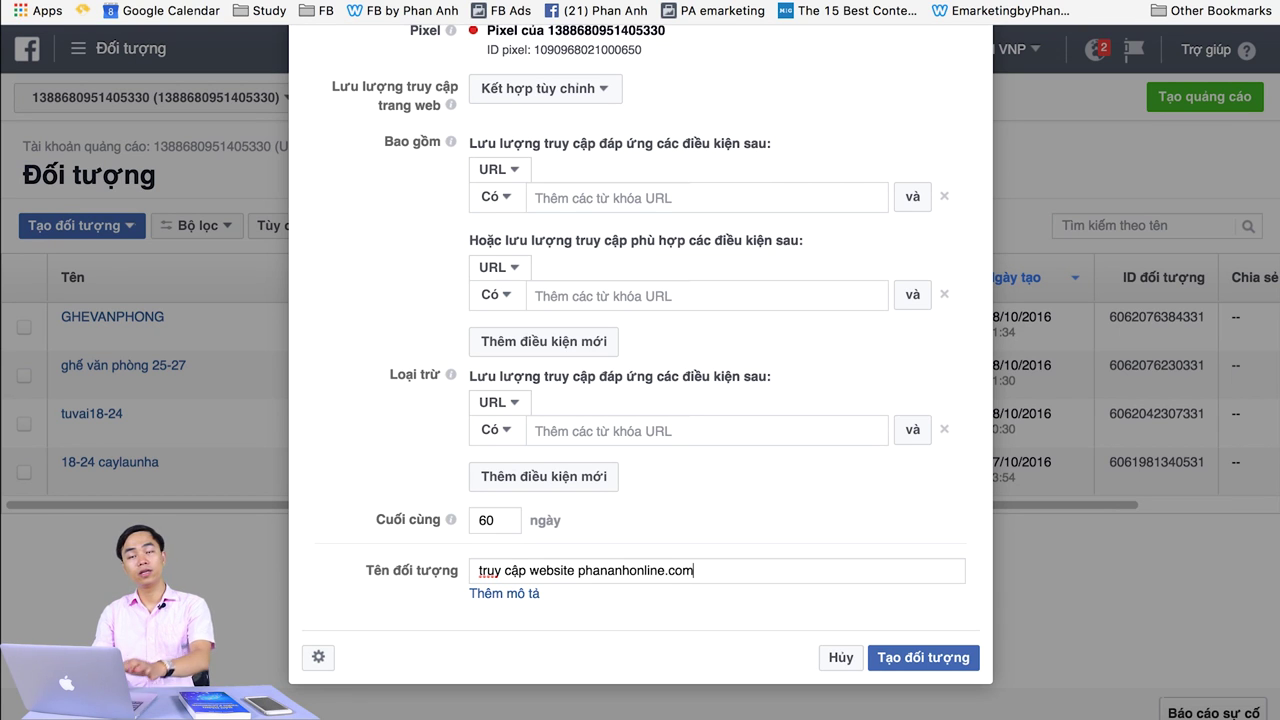
pyautogui.scroll(2, 436, 244)
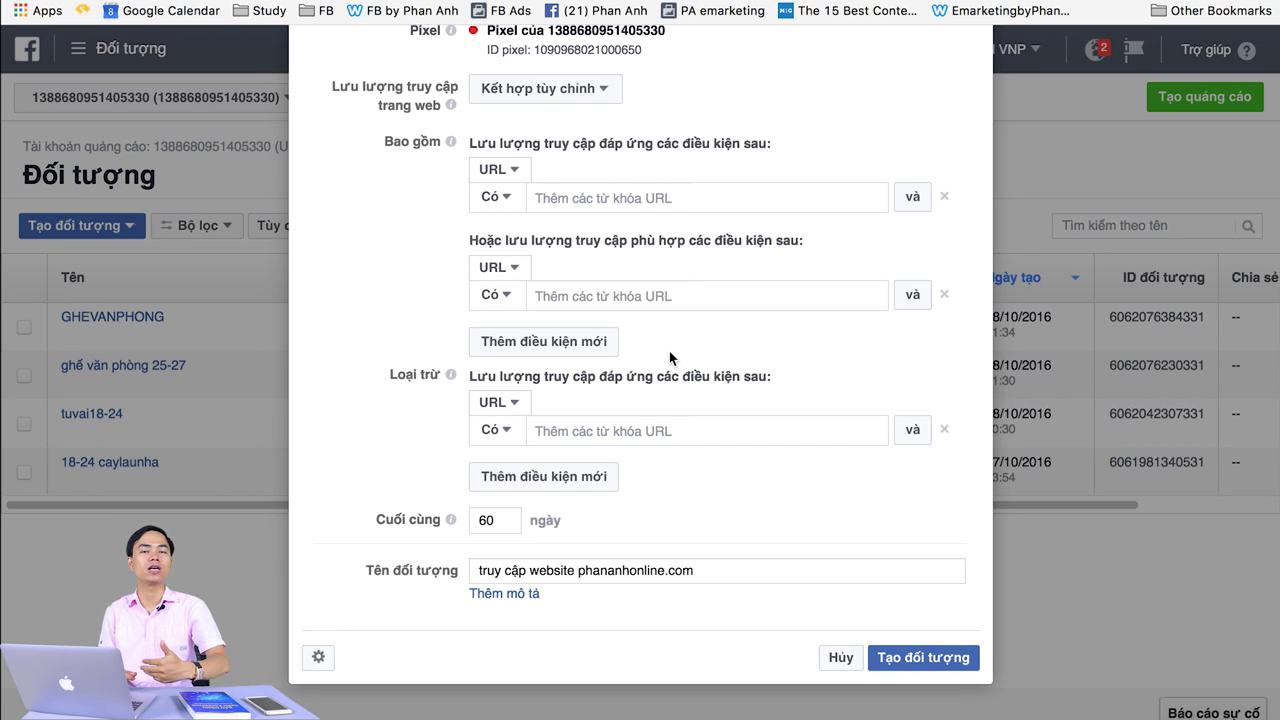
pyautogui.click(840, 658)
# Step: Start a new custom audience (Đối tượng tùy chỉnh) based on Tương tác trên Facebook
pyautogui.click(100, 226)
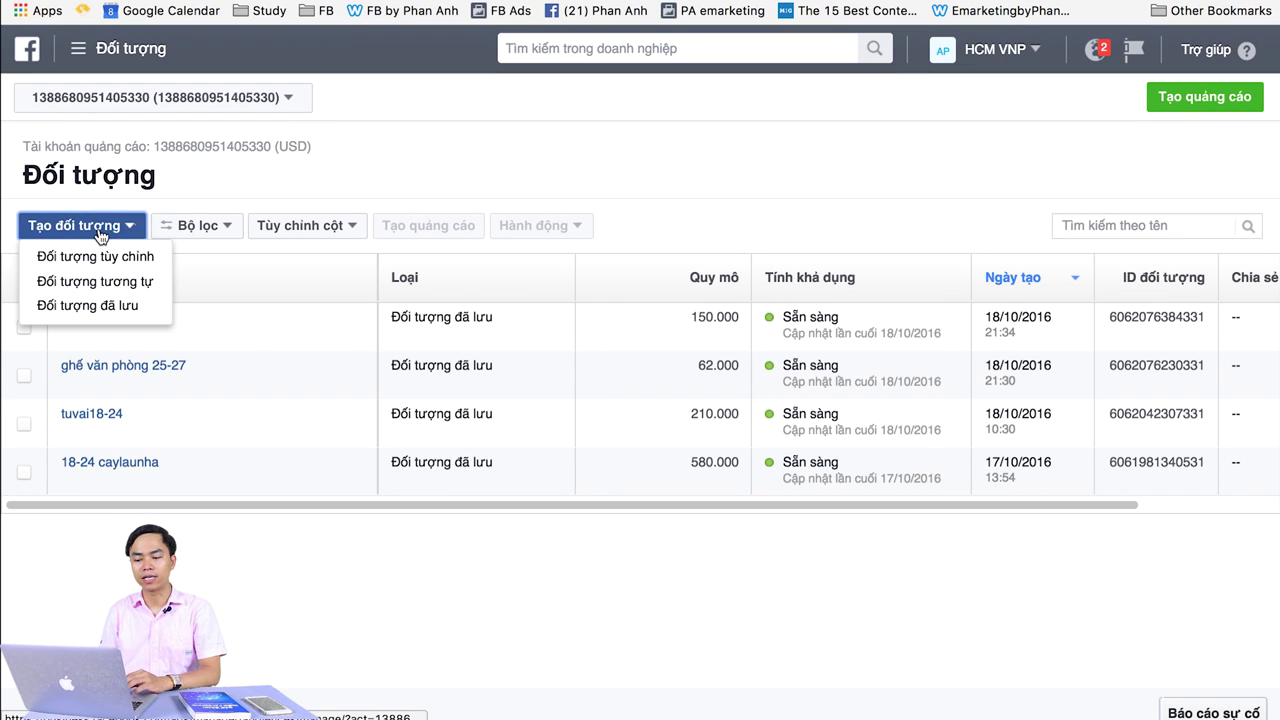
pyautogui.click(145, 260)
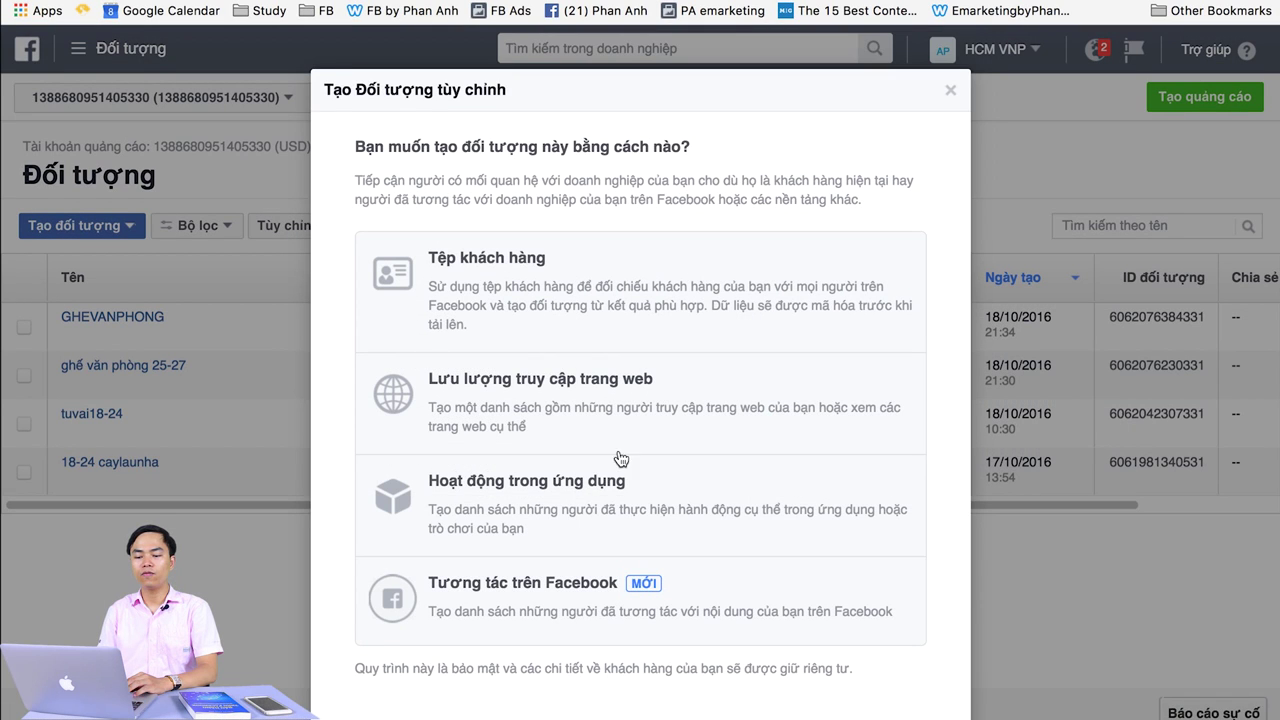
pyautogui.scroll(-2, 516, 410)
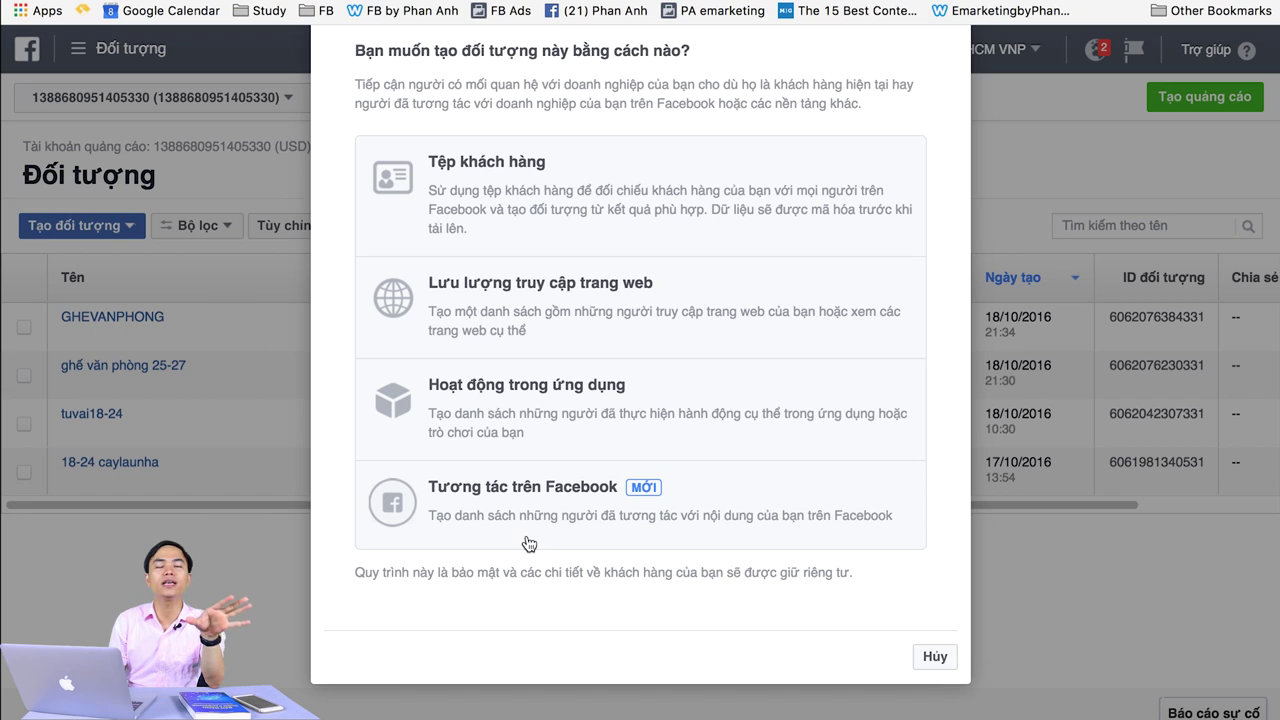
pyautogui.scroll(1, 529, 544)
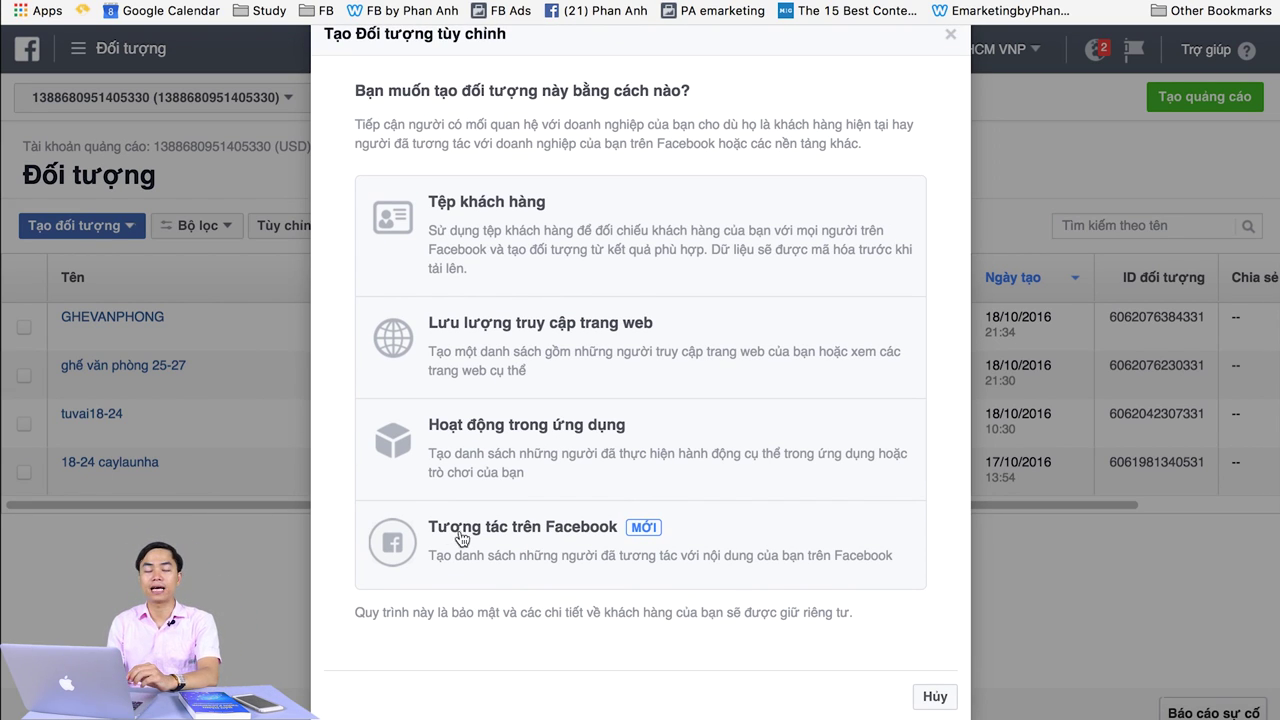
pyautogui.scroll(-1, 447, 533)
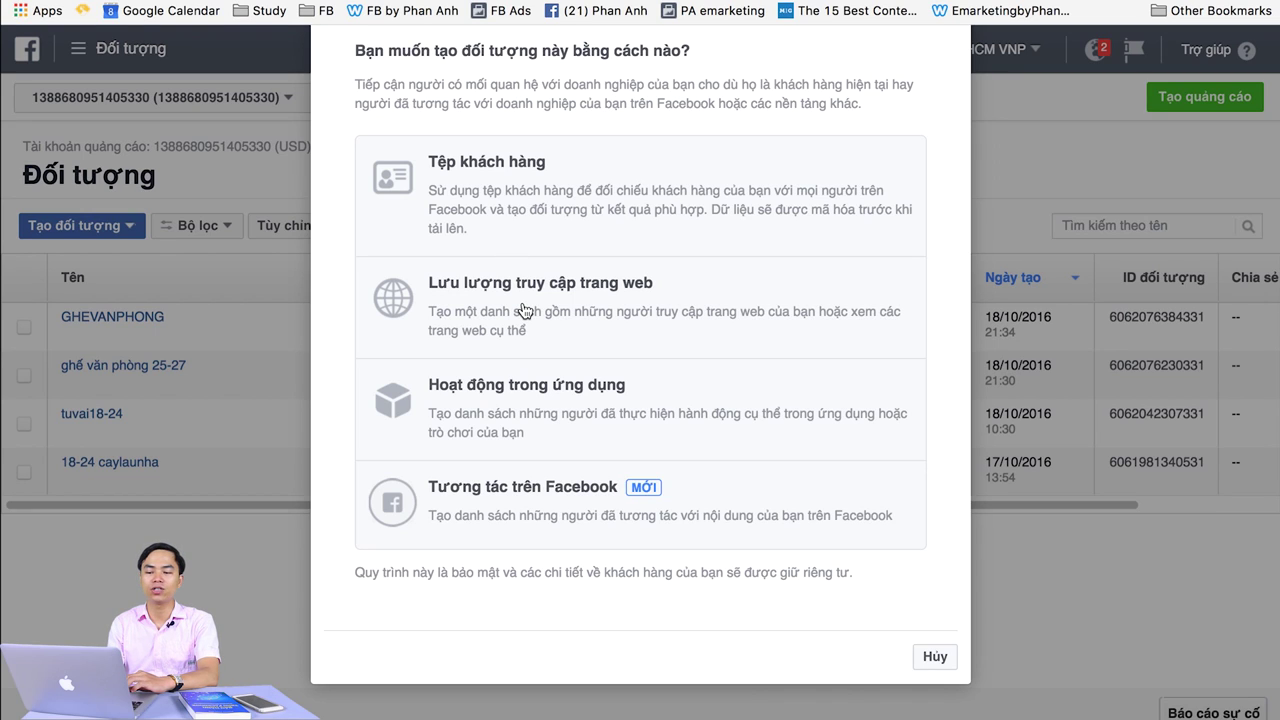
pyautogui.click(524, 500)
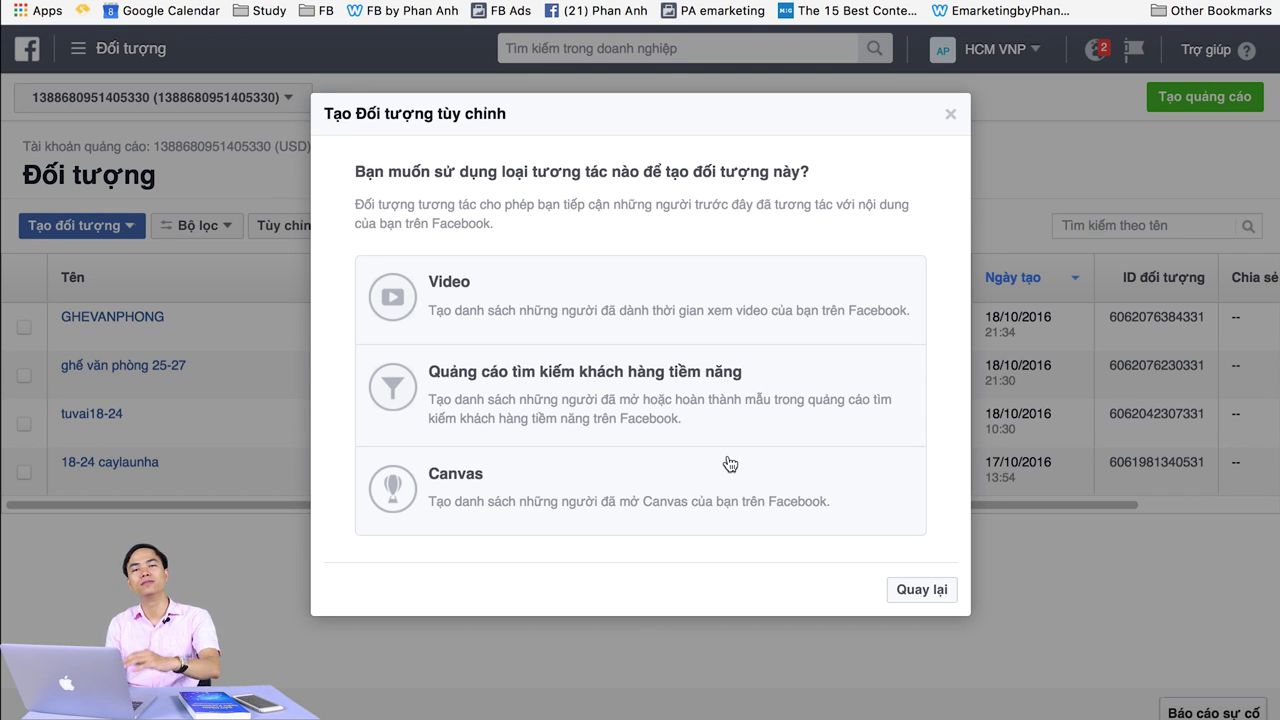
# Step: Open the Quảng cáo tìm kiếm khách hàng tiềm năng audience form and view the first account in the ad accounts list
pyautogui.click(527, 318)
pyautogui.click(754, 246)
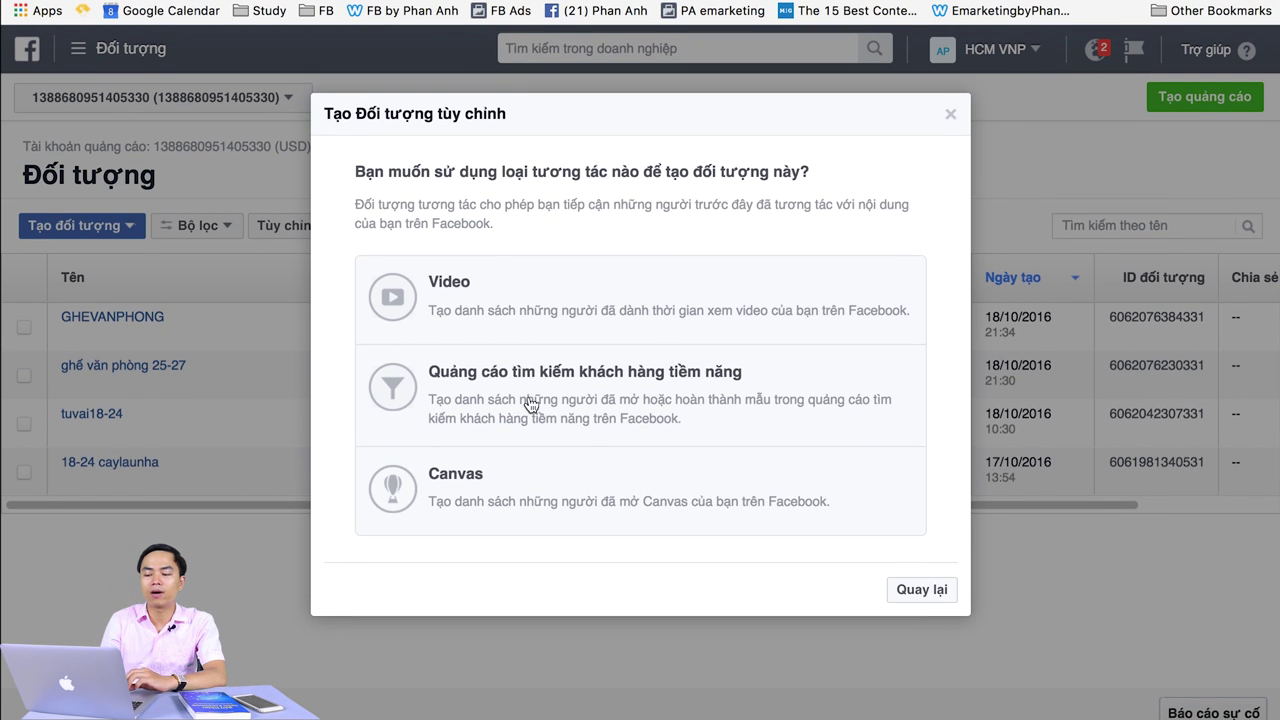
pyautogui.click(538, 402)
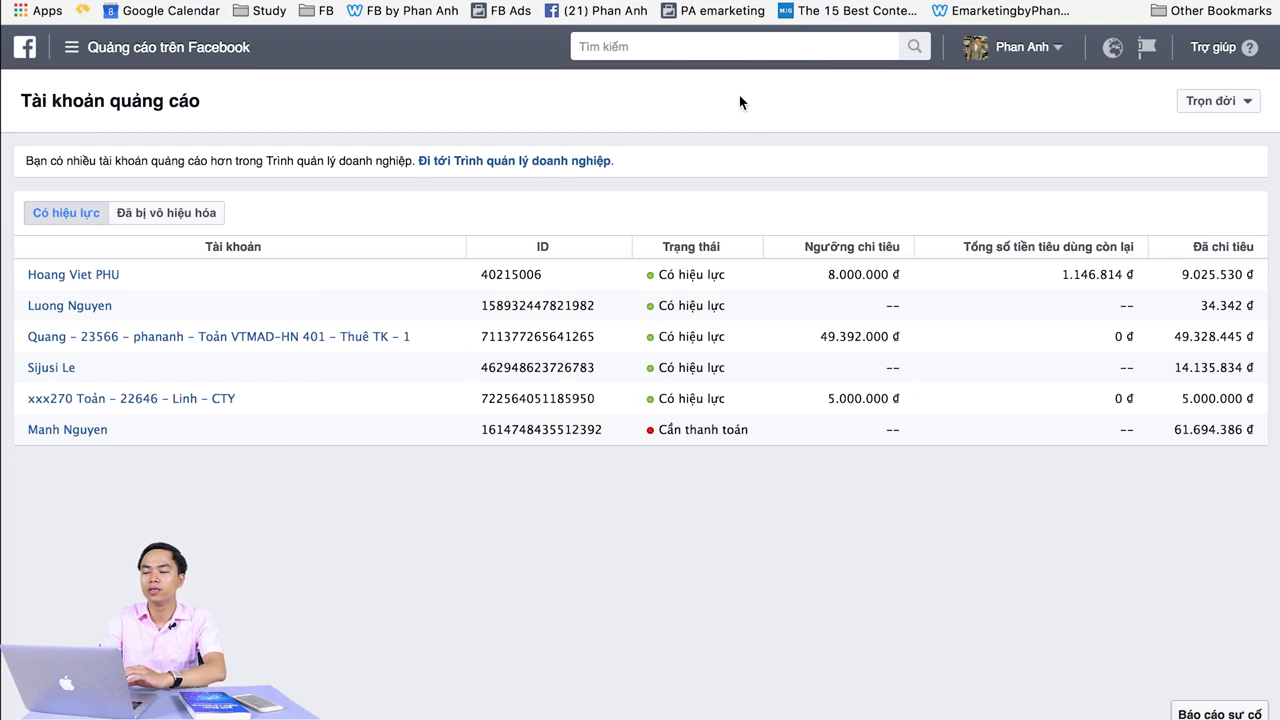
pyautogui.click(100, 276)
pyautogui.click(1211, 91)
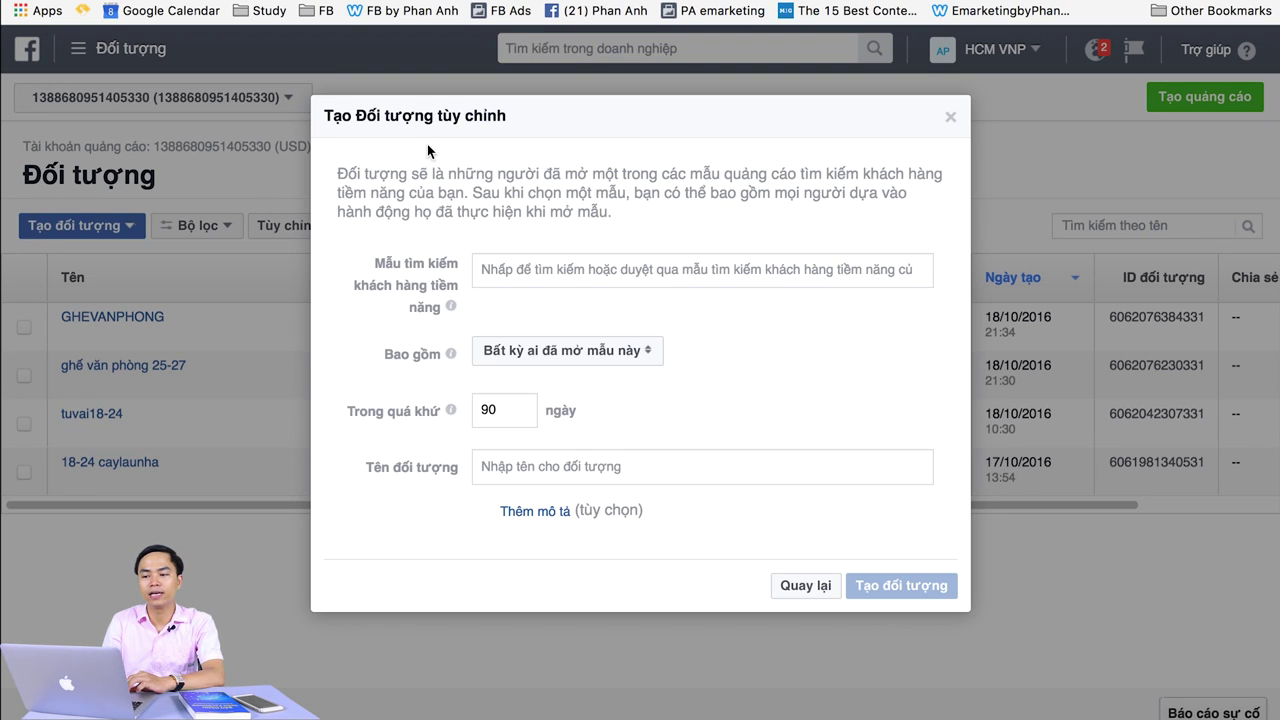
# Step: Check the available lead forms and Bao gồm options, and add a description field (Mô tả) to the lead-ad audience
pyautogui.moveTo(352, 192); pyautogui.dragTo(480, 212)
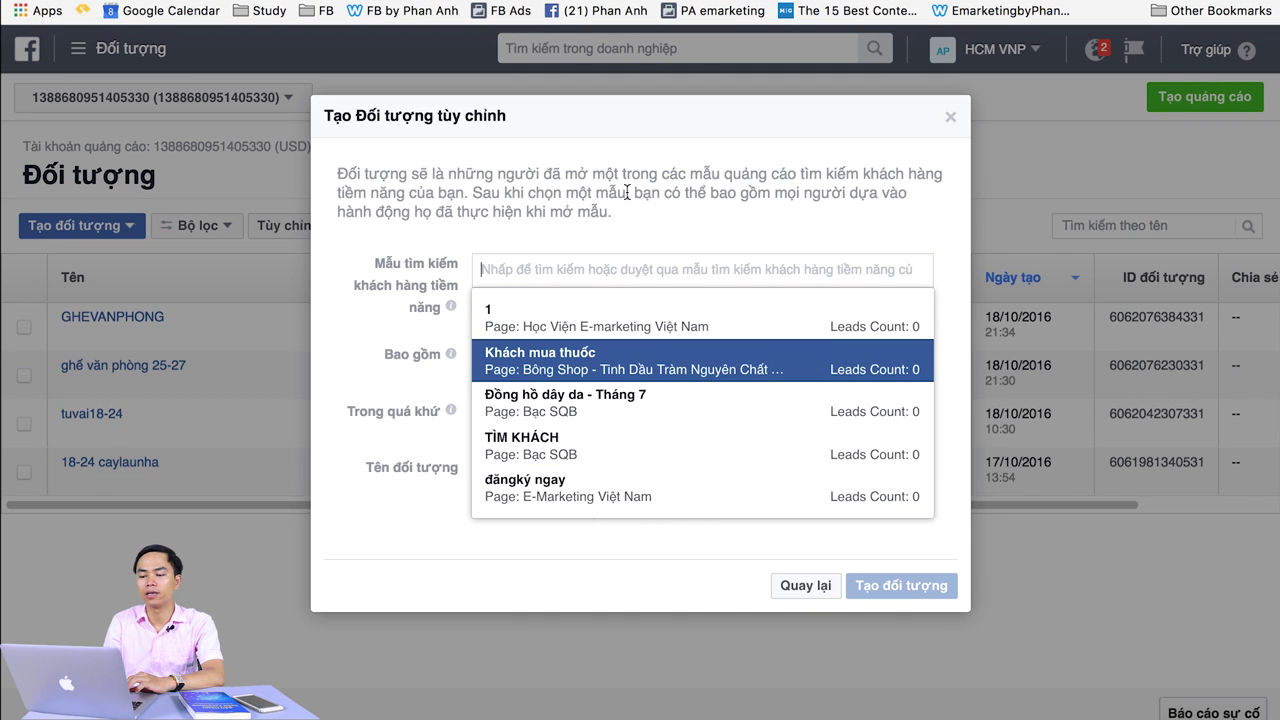
pyautogui.click(434, 325)
pyautogui.click(574, 354)
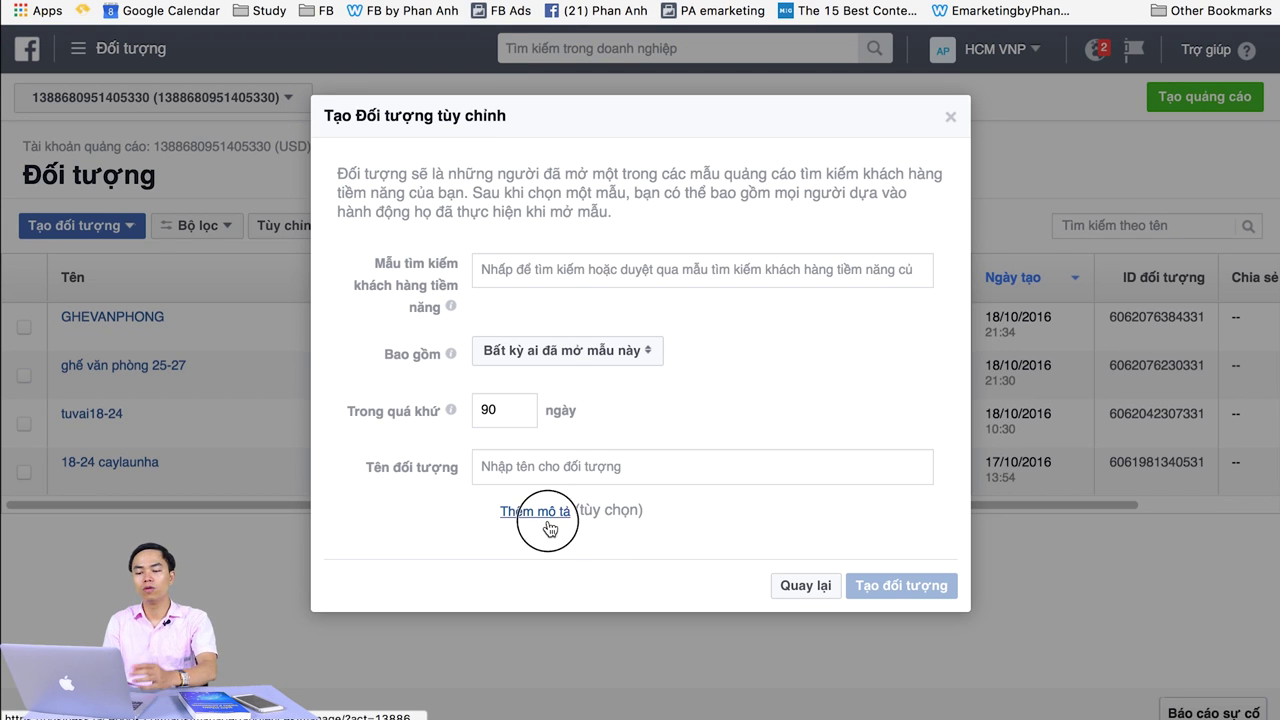
pyautogui.click(600, 510)
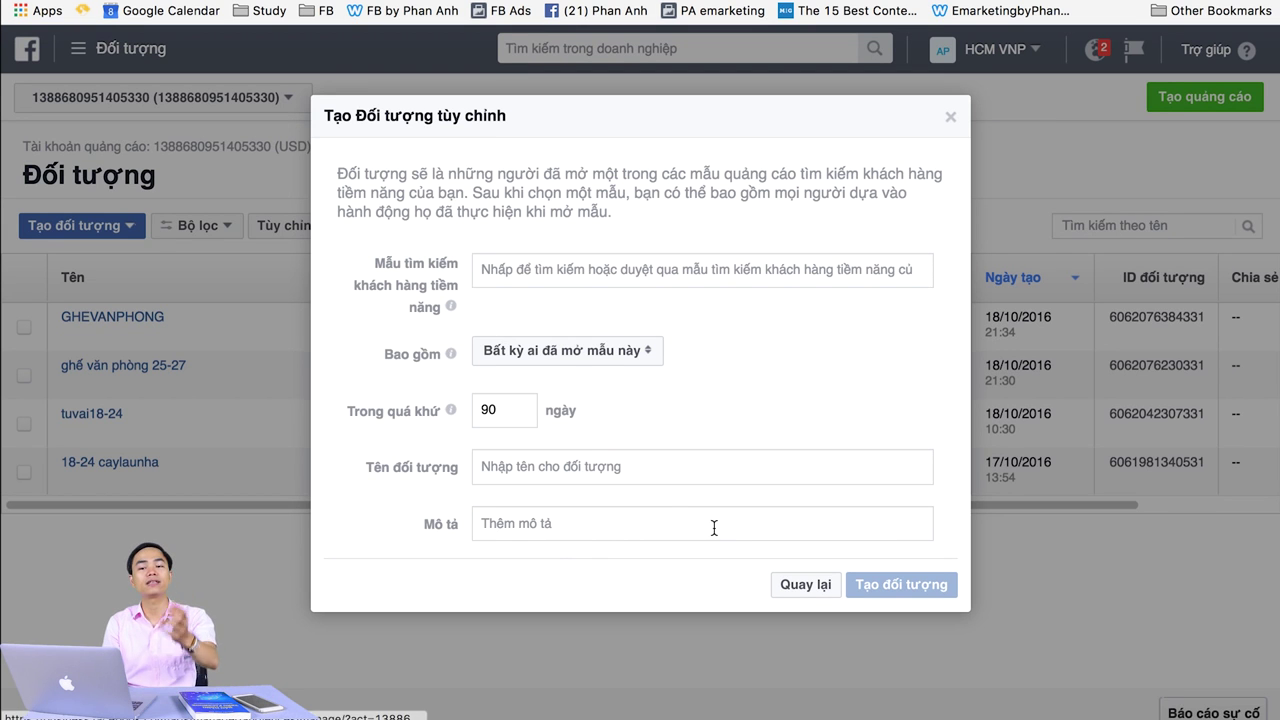
# Step: Try a look-back period (Trong quá khứ) of 180 days for the lead-ad audience and set it back to 90 days
pyautogui.doubleClick(498, 412)
pyautogui.write('18')
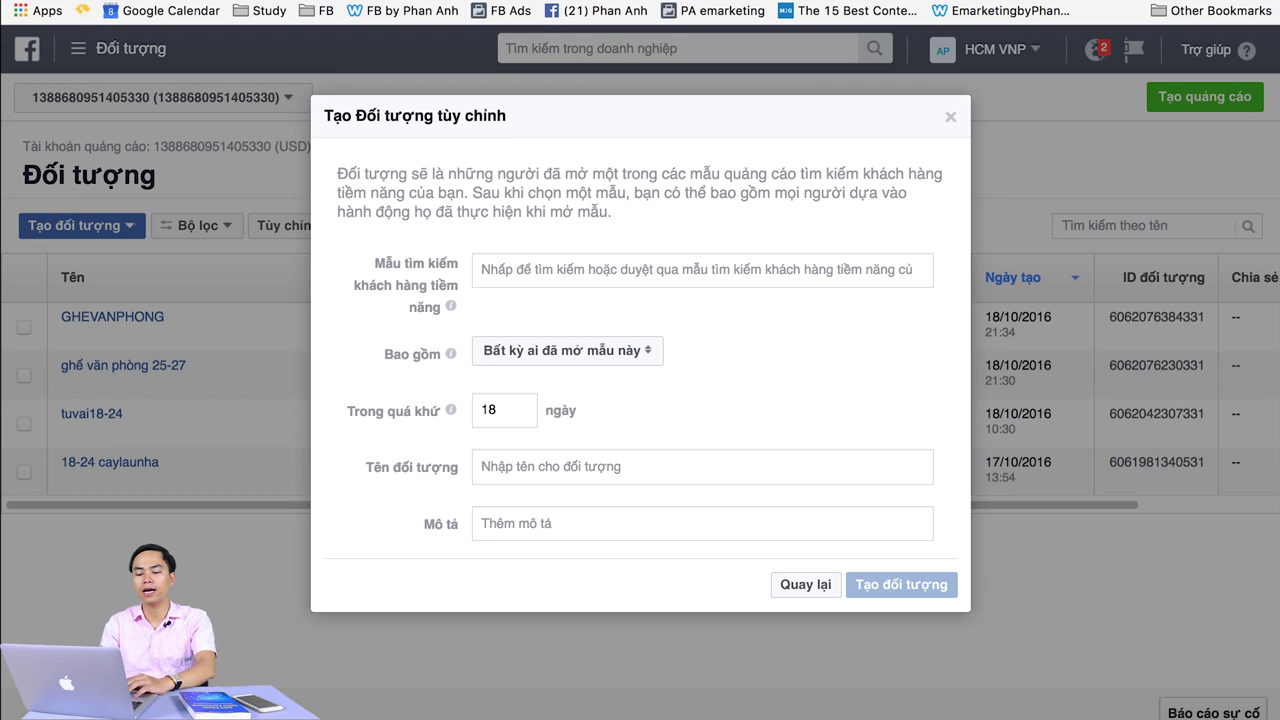
pyautogui.write('0')
pyautogui.press('BackSpace')
pyautogui.press('BackSpace')
pyautogui.press('BackSpace')
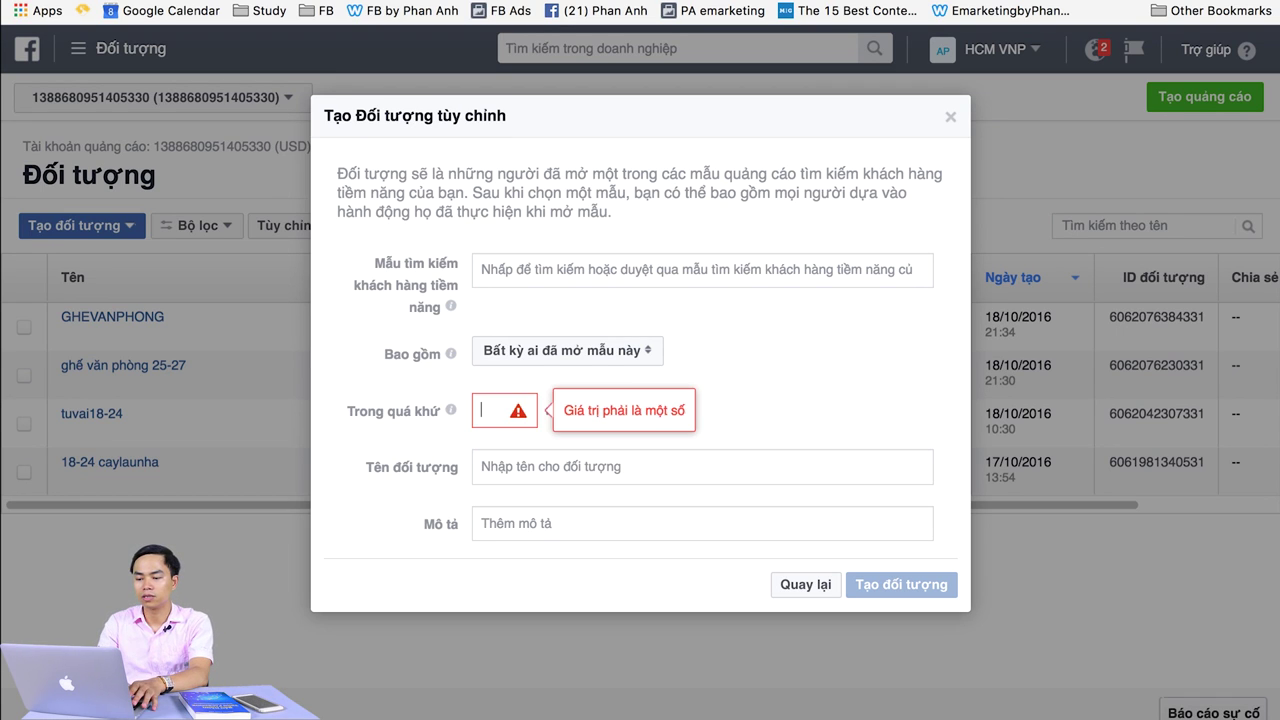
pyautogui.write('90')
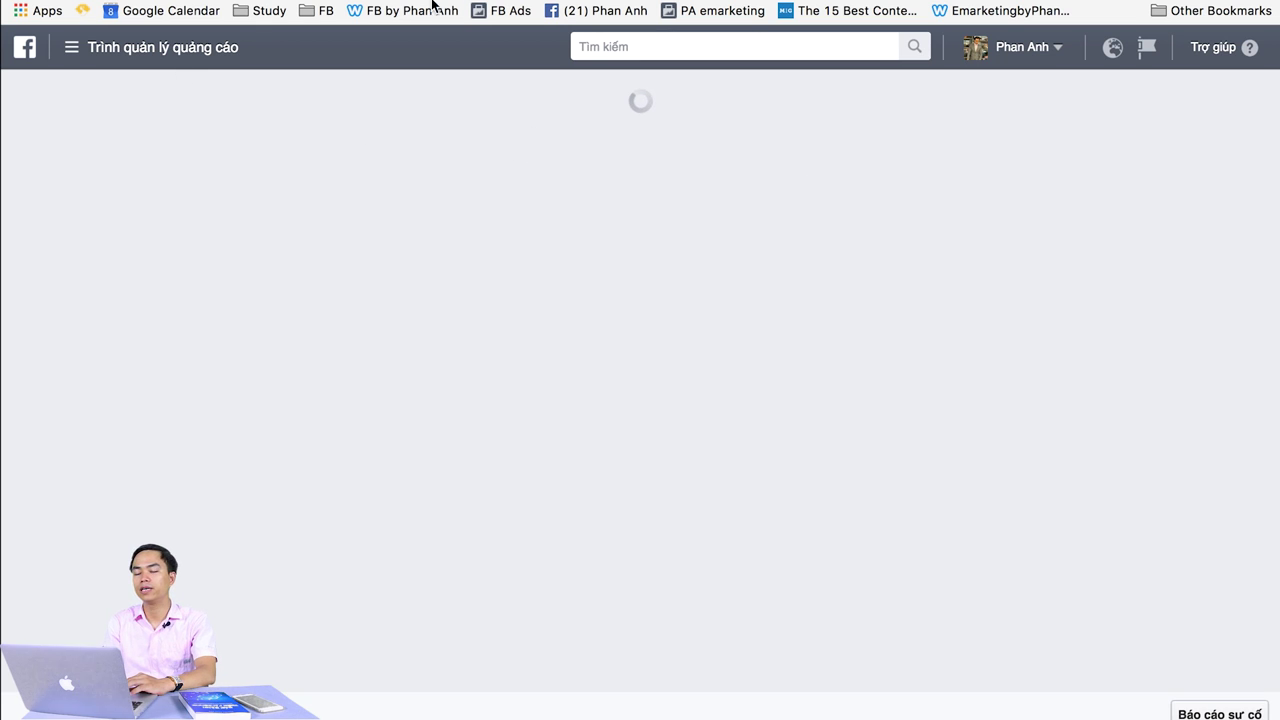
# Step: Open the ad accounts page at facebook.com/ads/manage
pyautogui.press('super+l')
pyautogui.write('f')
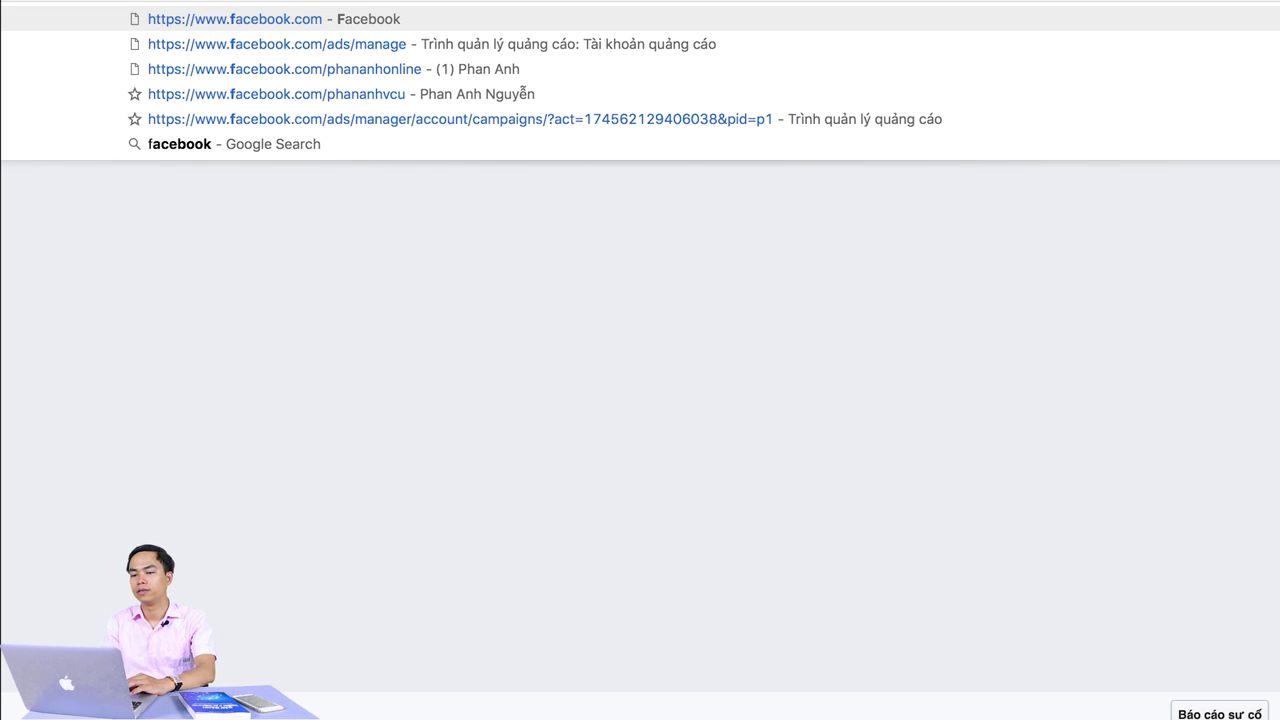
pyautogui.click(515, 50)
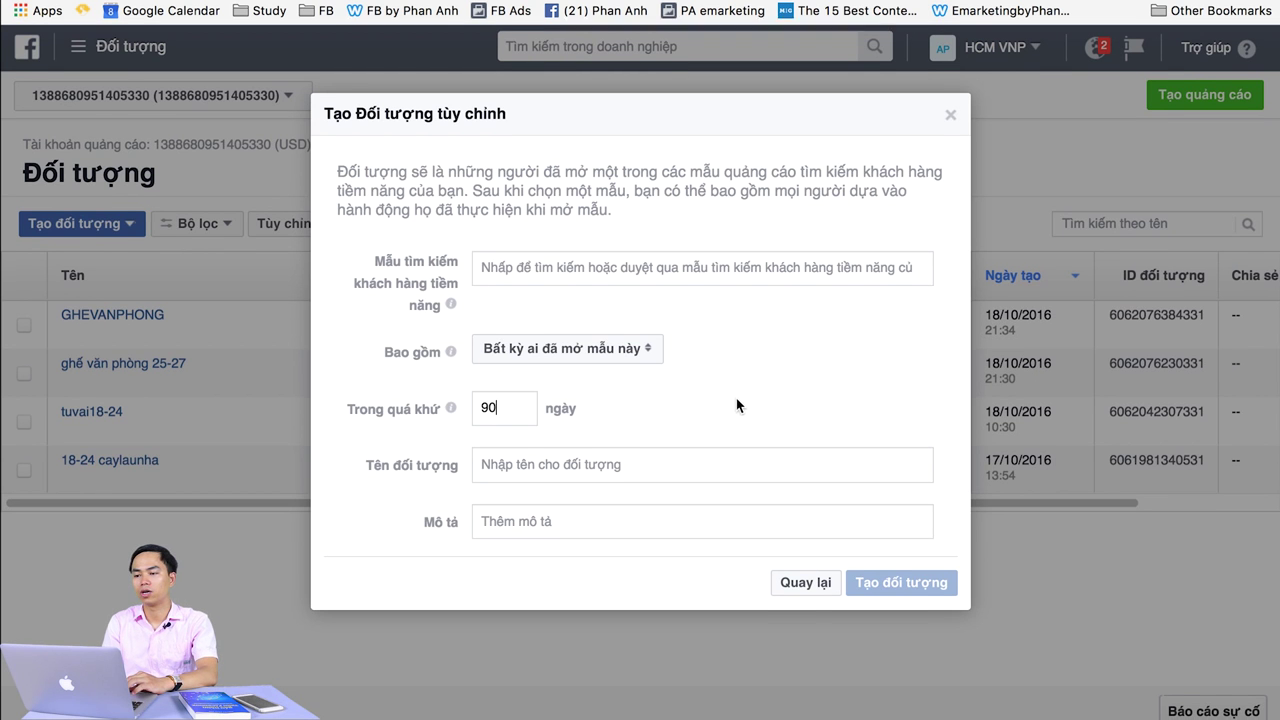
# Step: Switch the engagement type to Canvas, select Test Canvas, check the Bao gồm options and go back from the form
pyautogui.click(808, 586)
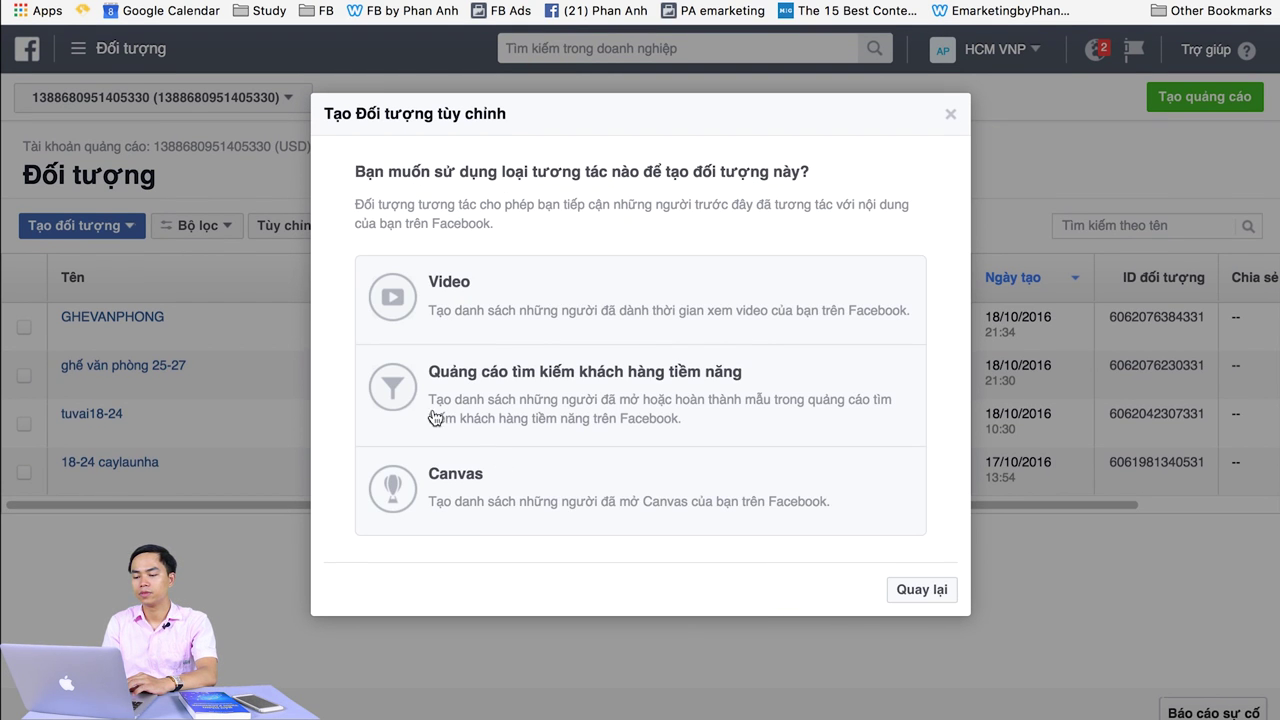
pyautogui.click(510, 518)
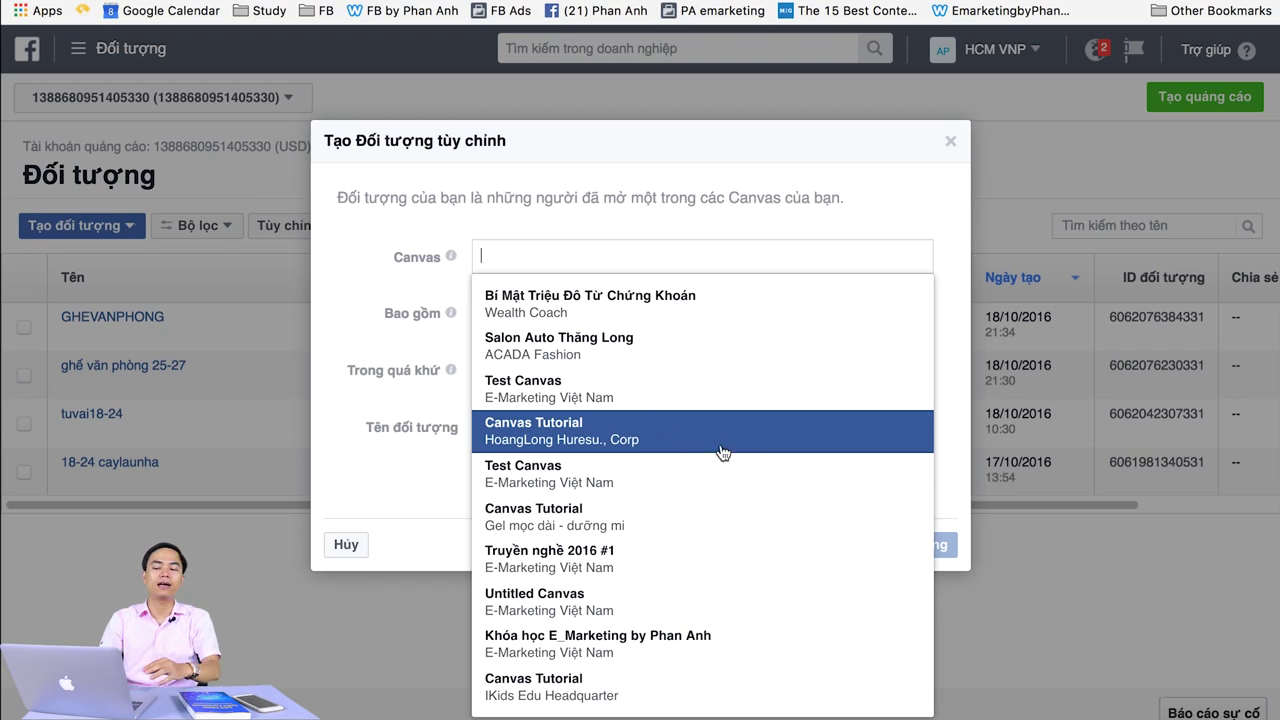
pyautogui.click(689, 400)
pyautogui.click(640, 309)
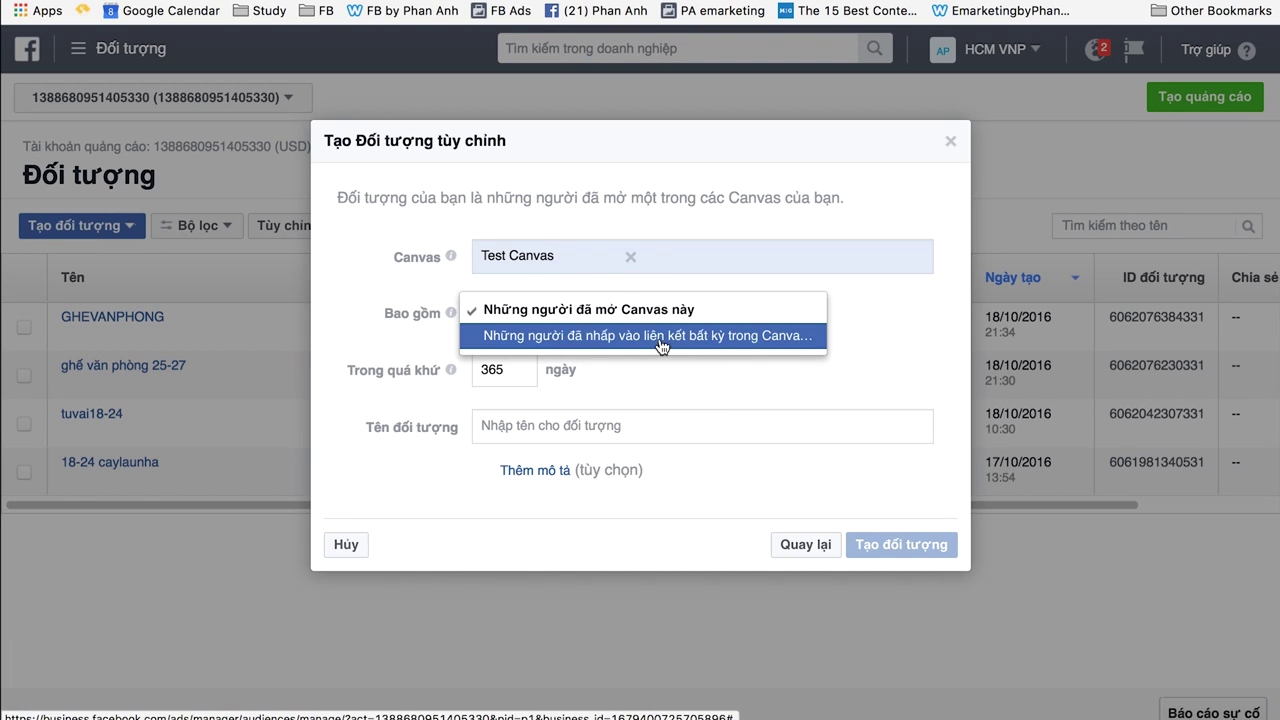
pyautogui.click(382, 344)
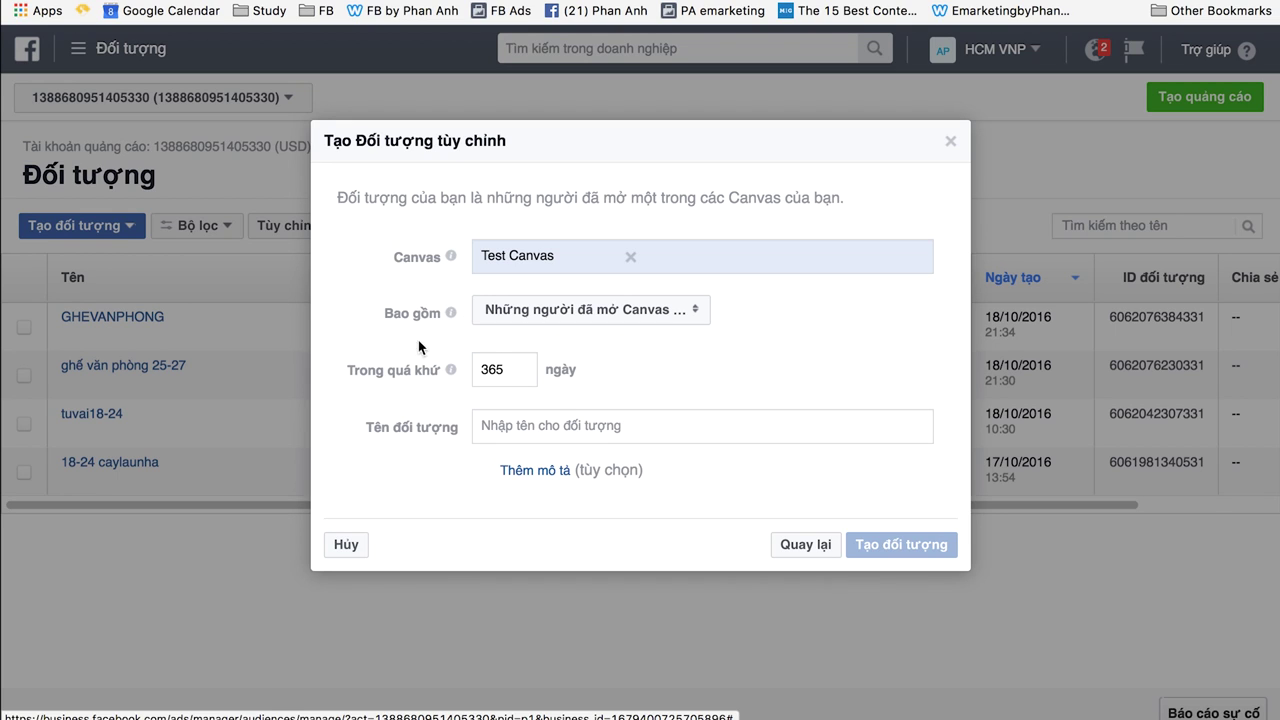
pyautogui.click(575, 437)
pyautogui.click(786, 550)
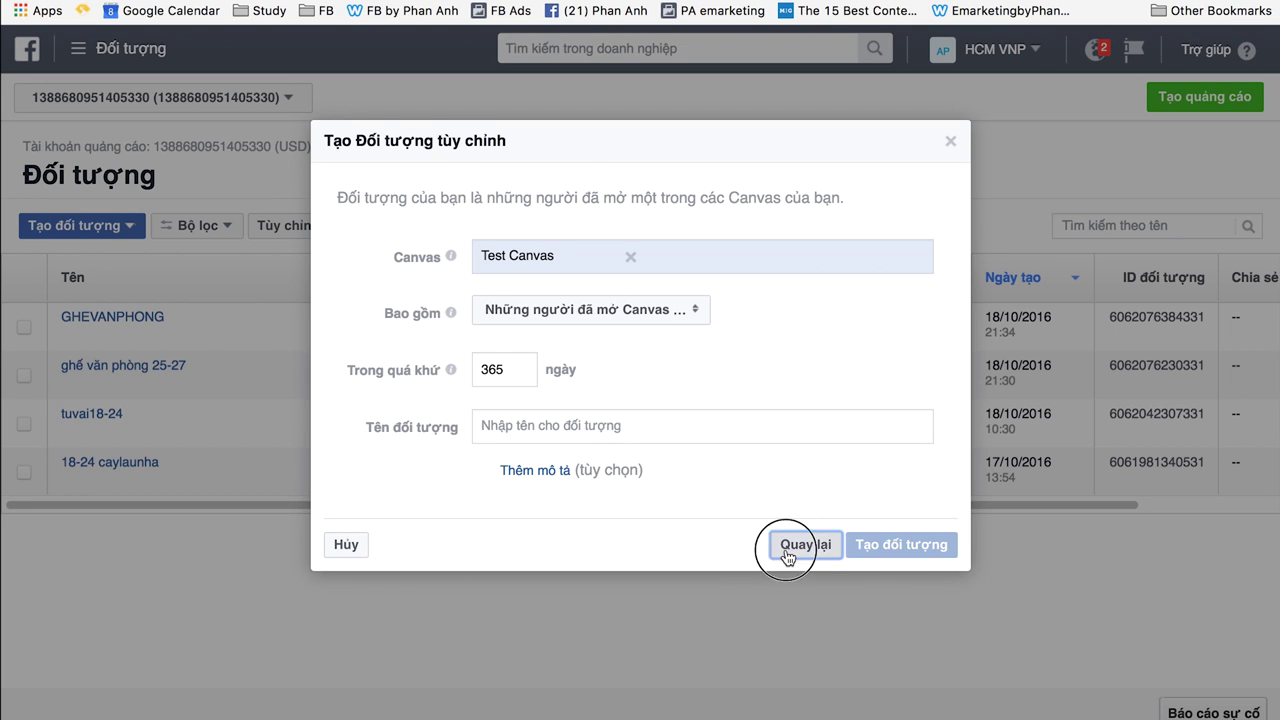